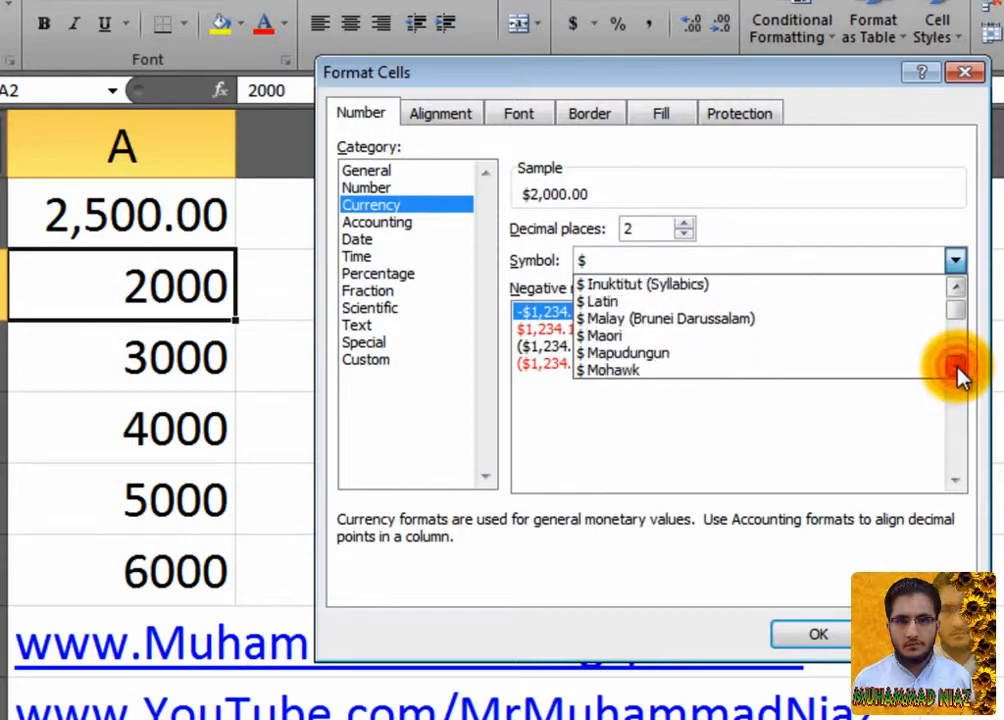
pyautogui.click(957, 367)
pyautogui.click(957, 367)
# Choose the € Euro (€ 123) currency symbol in Format Cells.
pyautogui.moveTo(959, 307)
pyautogui.mouseDown()
pyautogui.moveTo(960, 319)
pyautogui.moveTo(966, 309)
pyautogui.mouseUp()
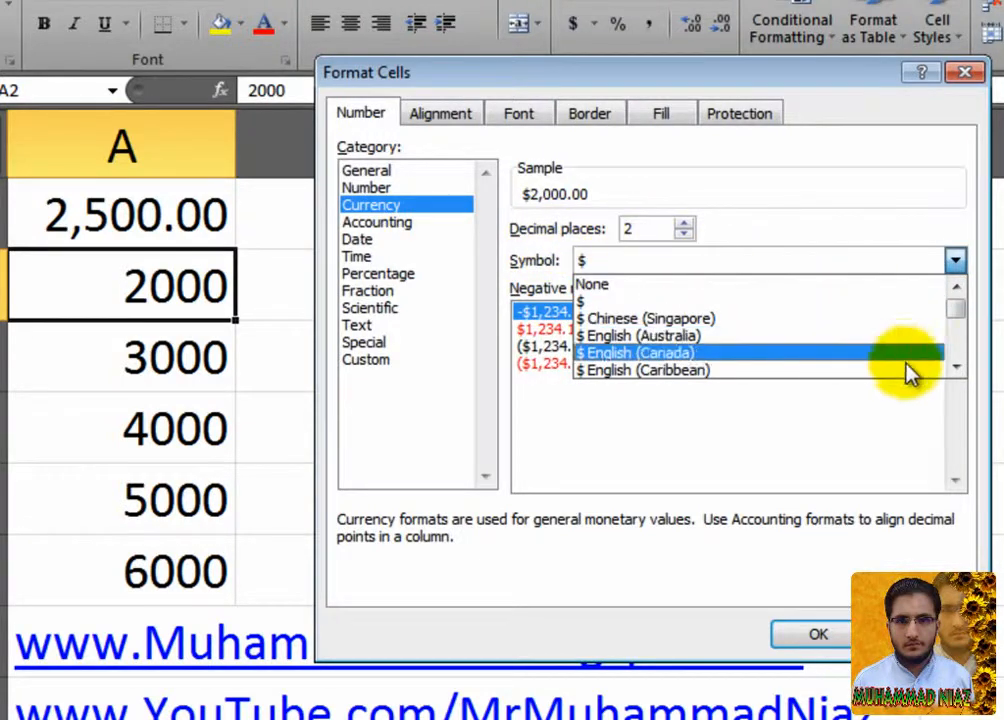
pyautogui.click(956, 368)
pyautogui.click(956, 368)
pyautogui.click(956, 368)
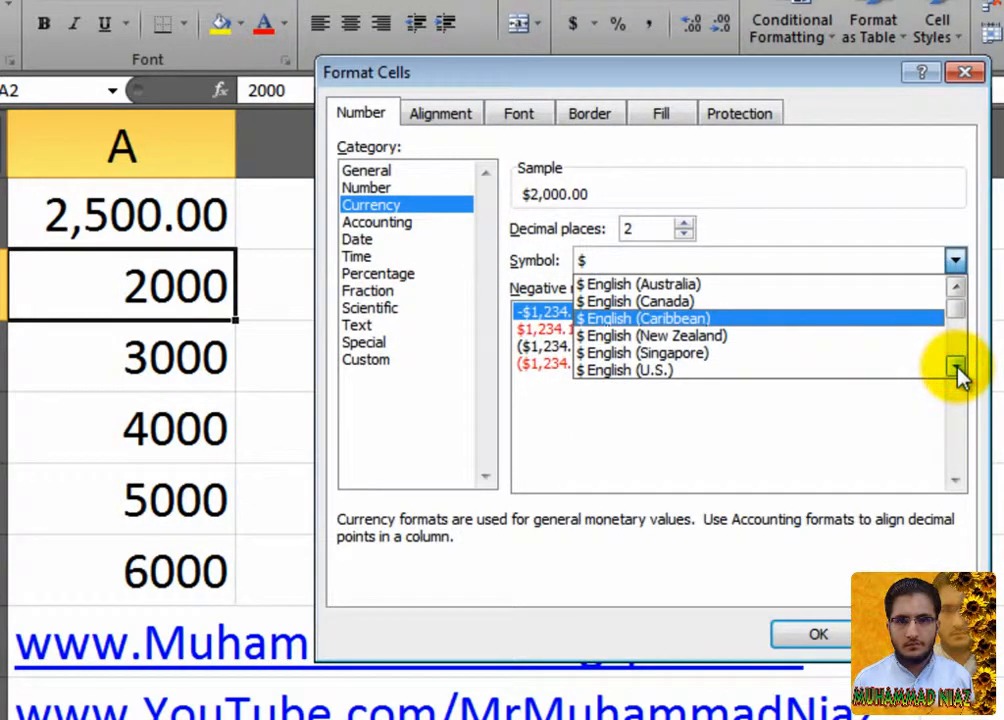
pyautogui.moveTo(956, 368); pyautogui.dragTo(957, 372)
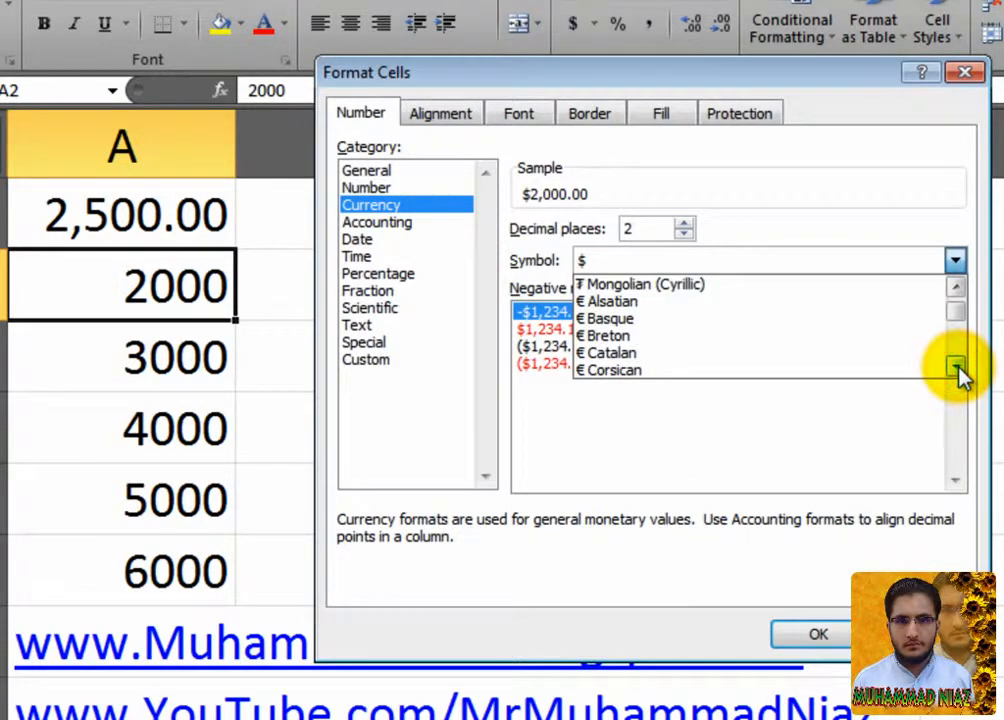
pyautogui.moveTo(960, 309); pyautogui.dragTo(958, 316)
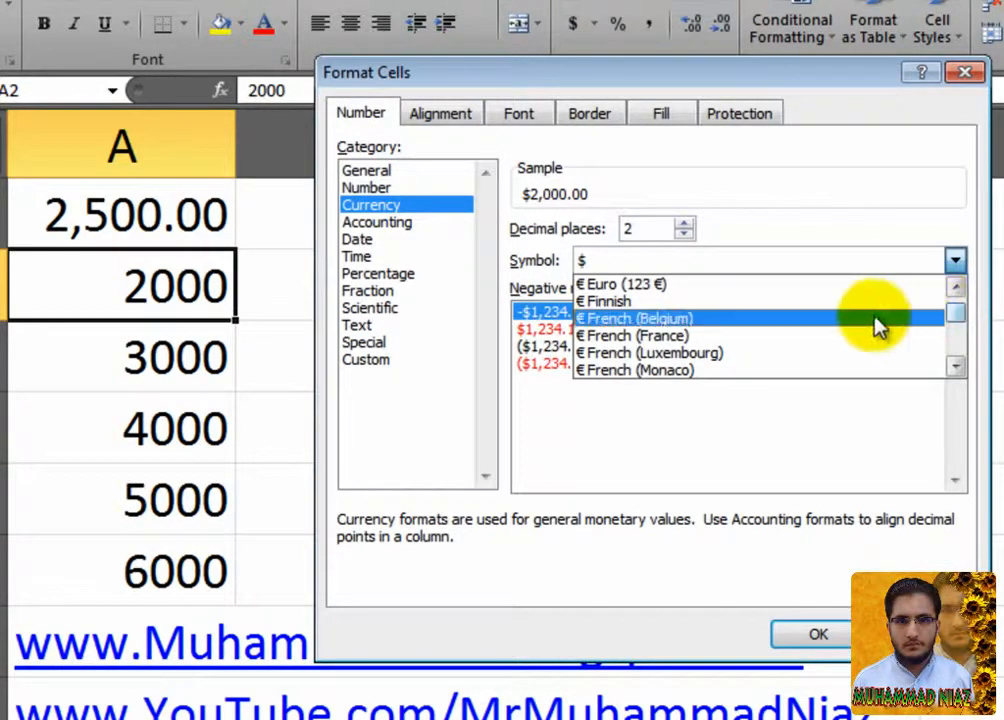
pyautogui.click(957, 288)
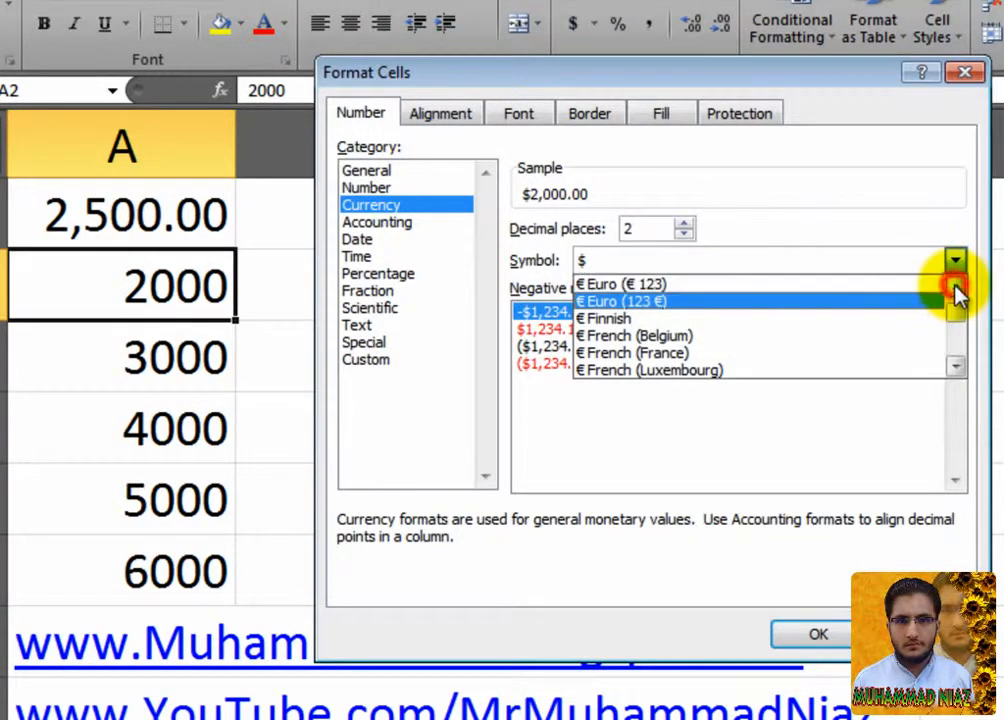
pyautogui.click(608, 288)
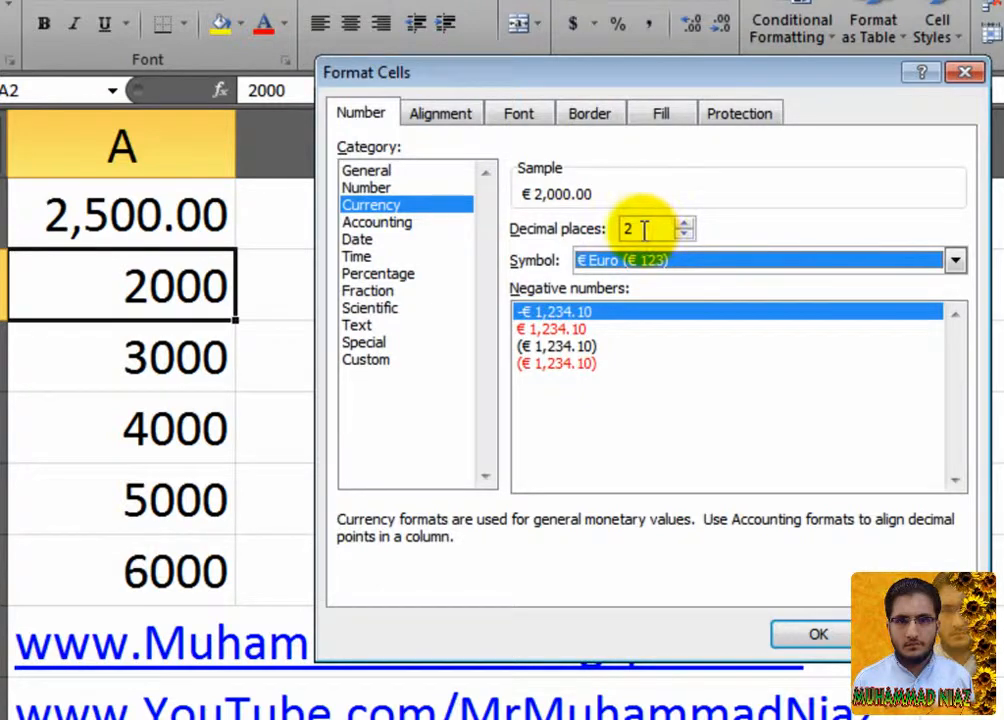
# Pick the red negative style without a minus sign and apply the Euro format to A2.
pyautogui.click(565, 329)
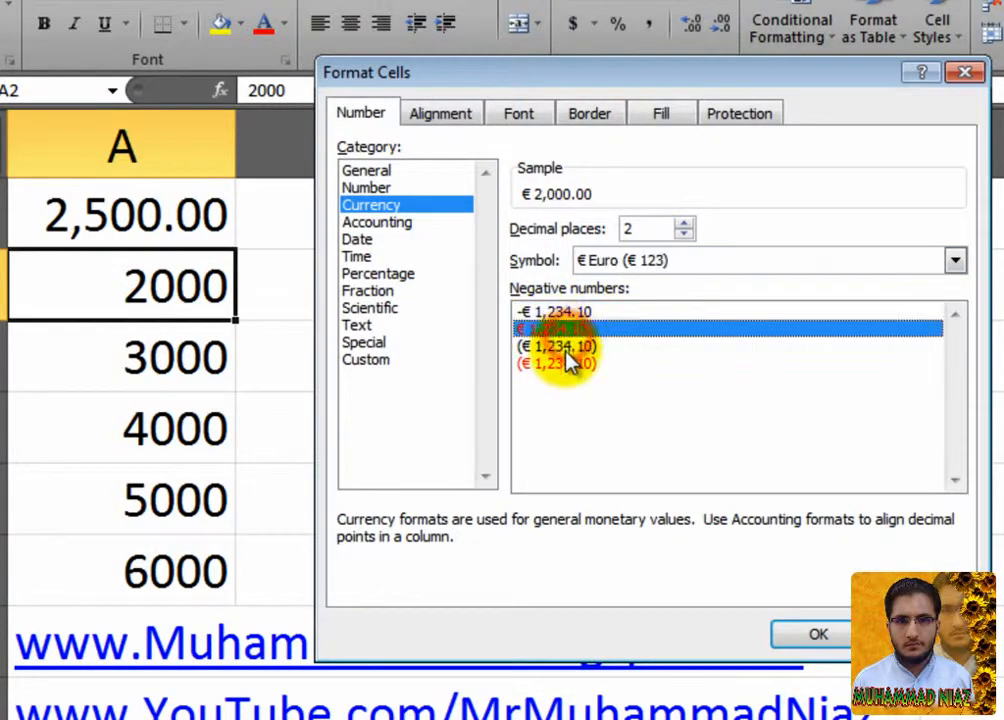
pyautogui.click(568, 364)
pyautogui.click(572, 346)
pyautogui.click(576, 329)
pyautogui.click(578, 312)
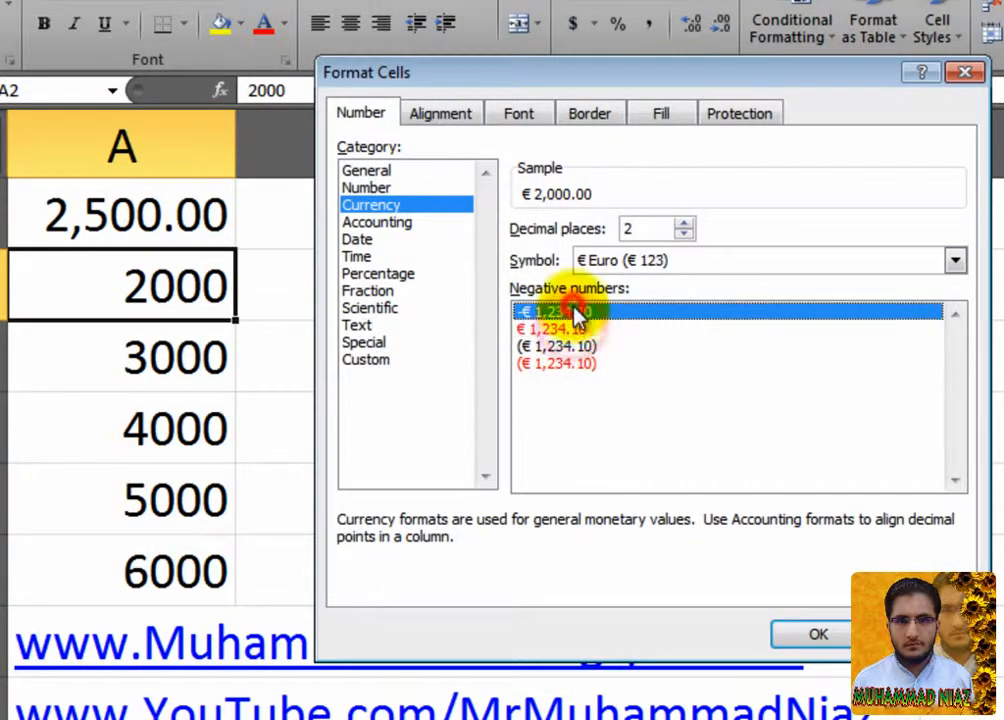
pyautogui.click(575, 330)
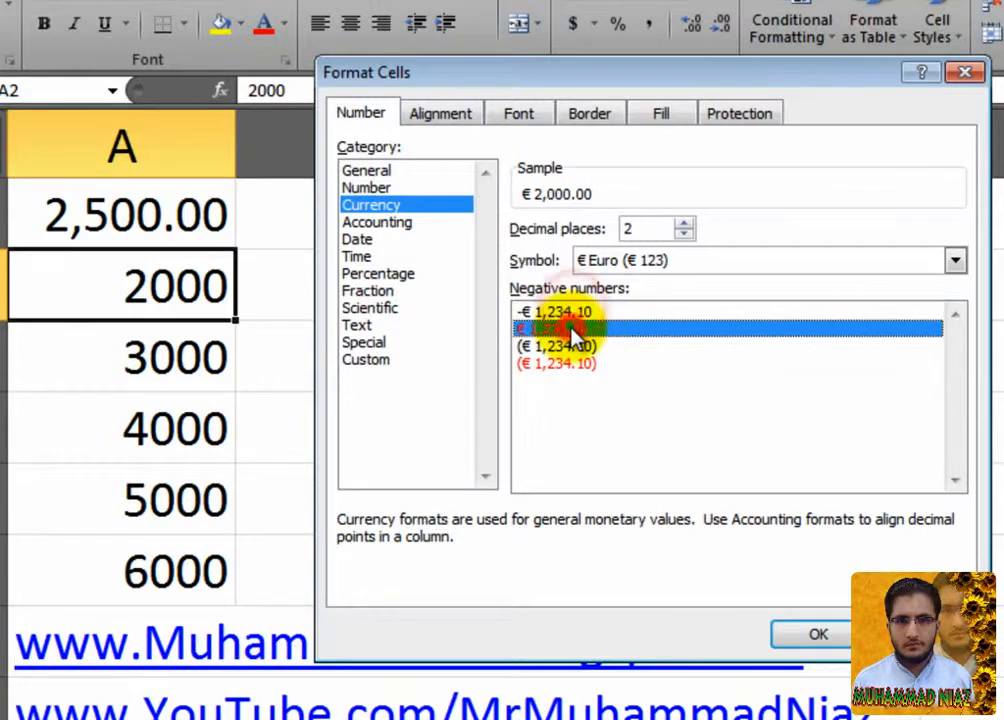
pyautogui.click(818, 638)
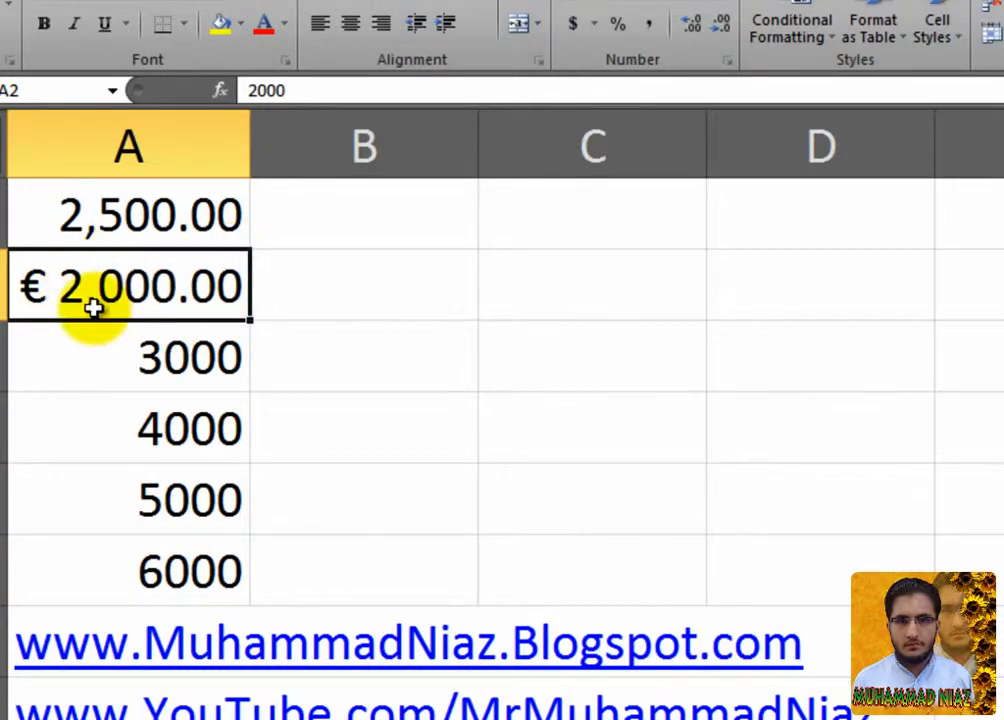
# Enter -2000 in cell A2.
pyautogui.click(184, 366)
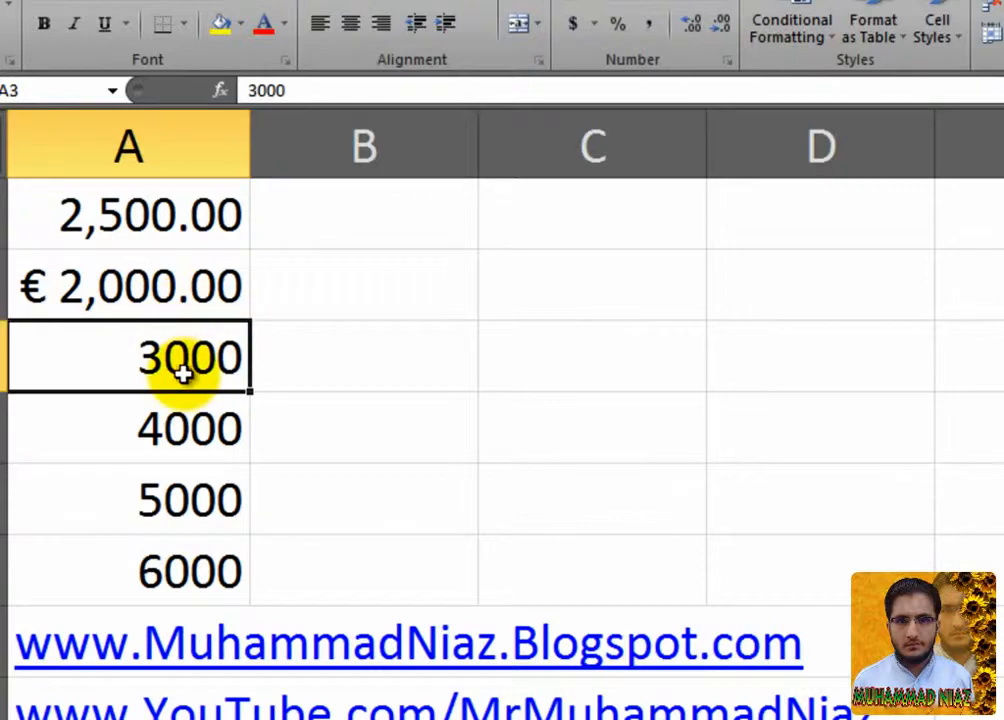
pyautogui.click(186, 291)
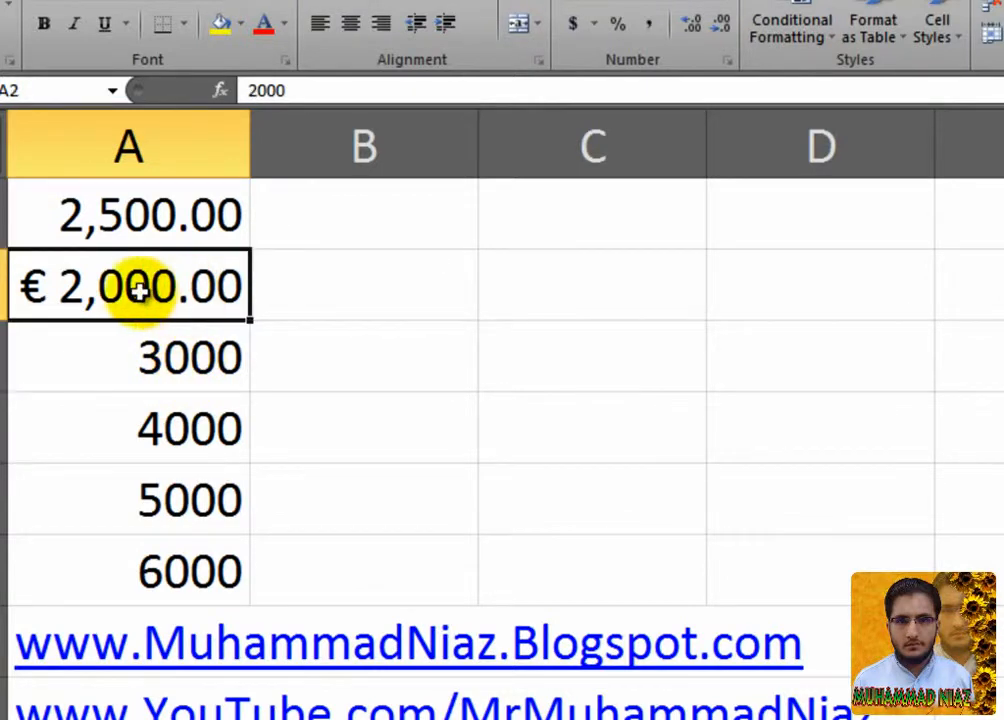
pyautogui.write('-2000')
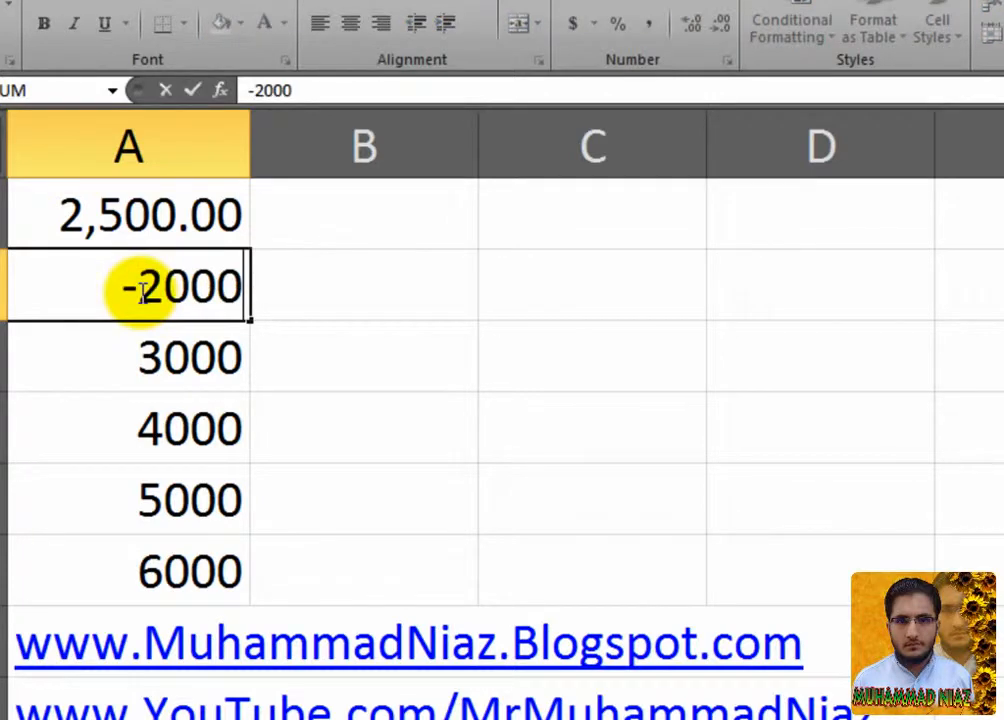
pyautogui.press('Return')
# Review A2's Euro currency settings in Format Cells and close it unchanged.
pyautogui.click(139, 290)
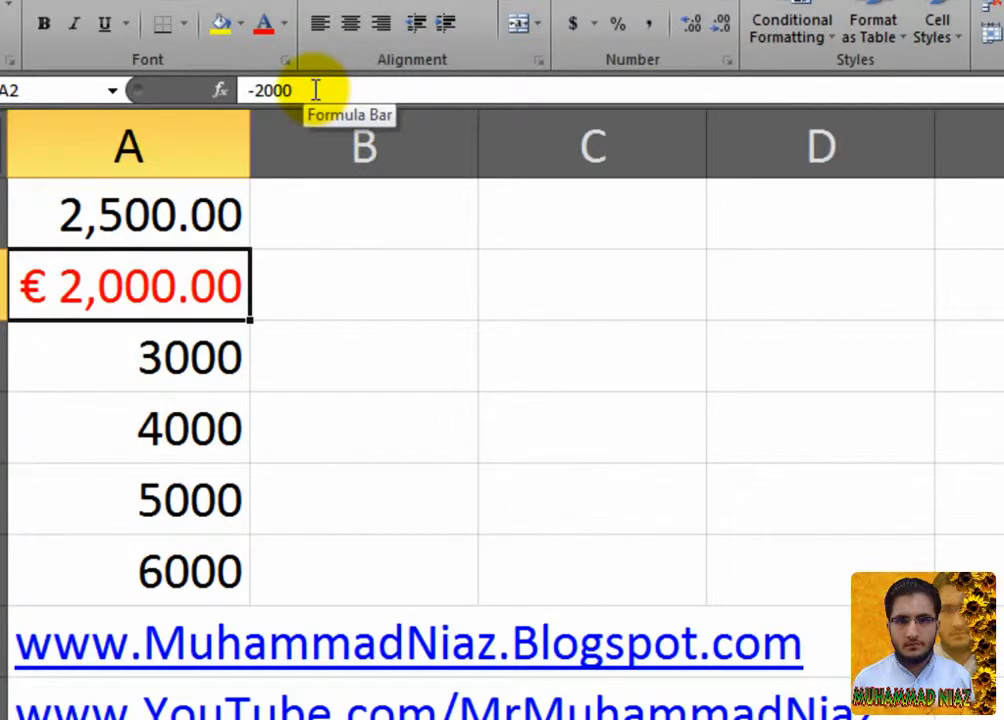
pyautogui.rightClick(179, 308)
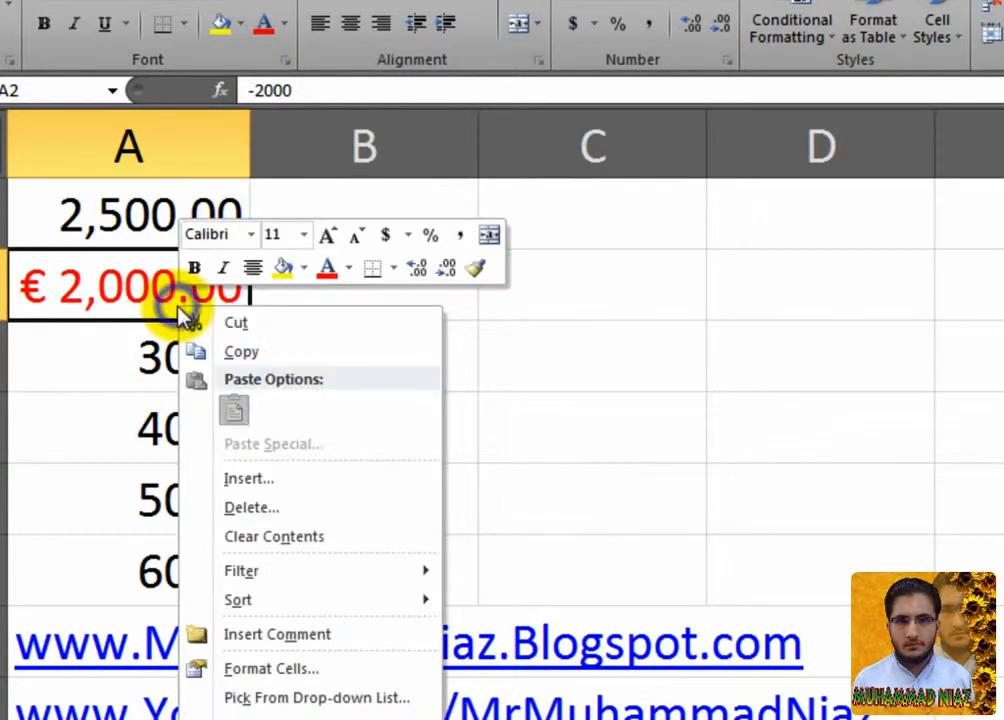
pyautogui.click(316, 666)
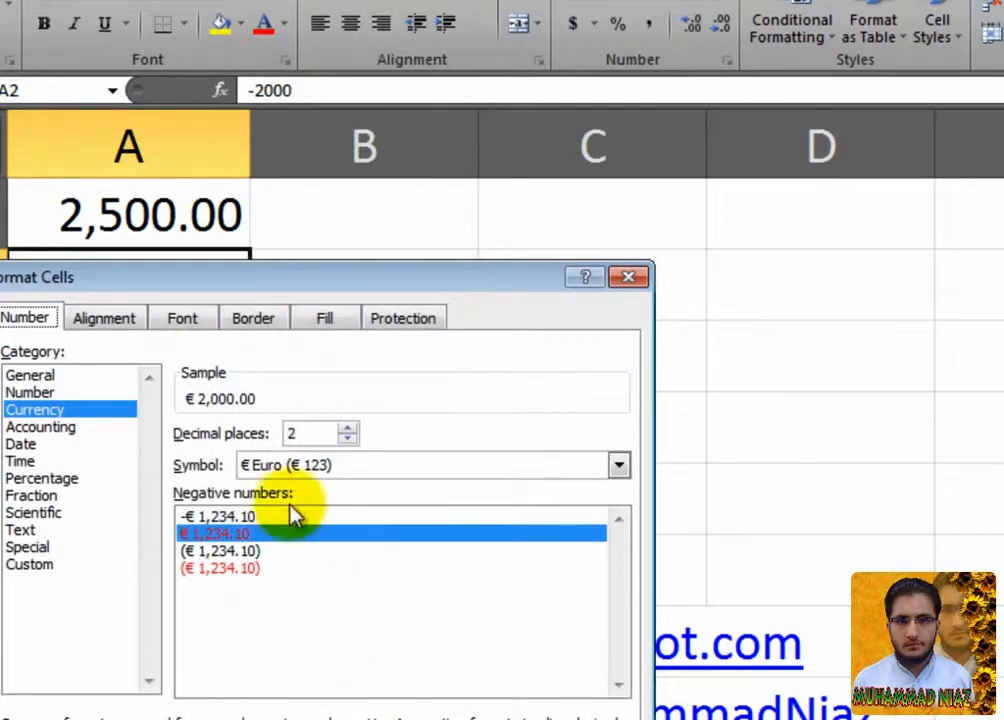
pyautogui.moveTo(283, 289); pyautogui.dragTo(551, 117)
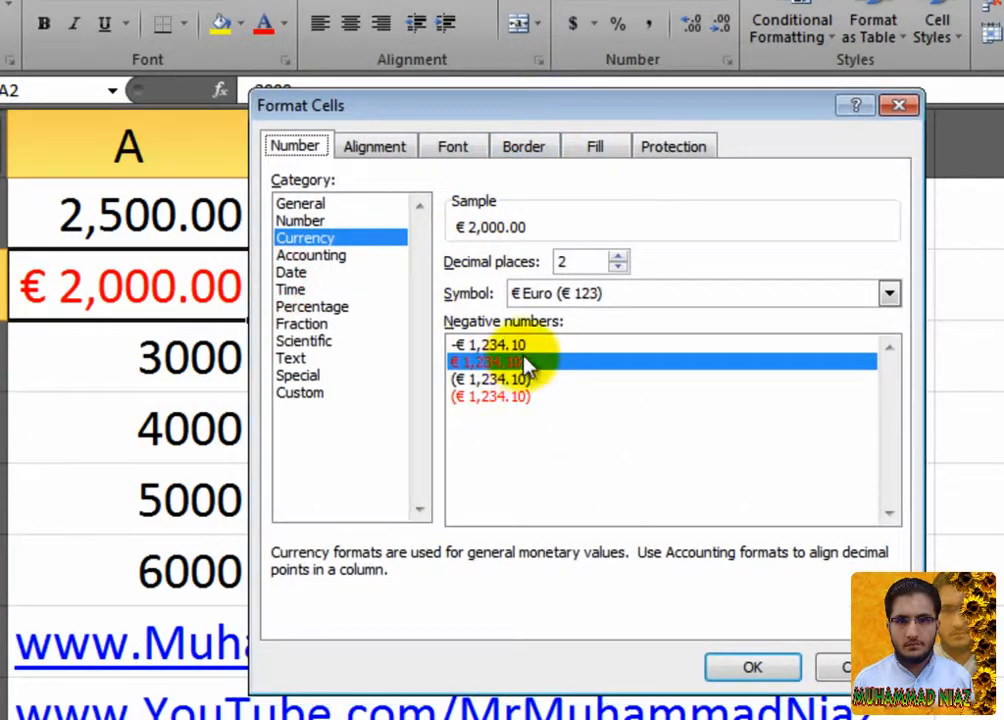
pyautogui.click(752, 667)
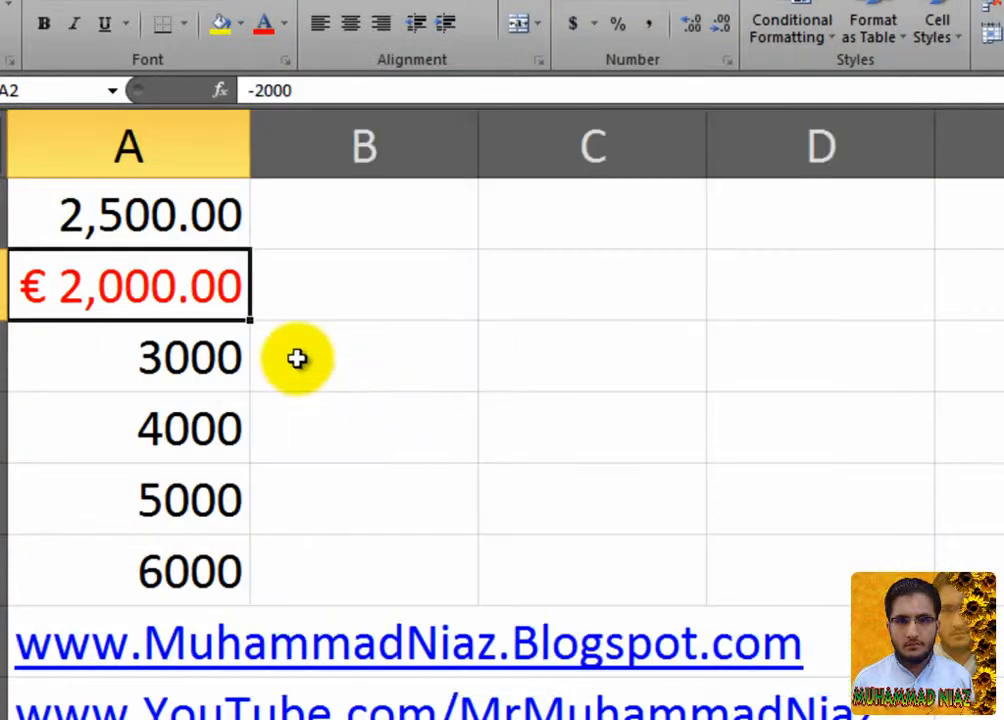
pyautogui.click(202, 352)
# Apply the Accounting format with $ and 2 decimals to cell A3.
pyautogui.rightClick(202, 352)
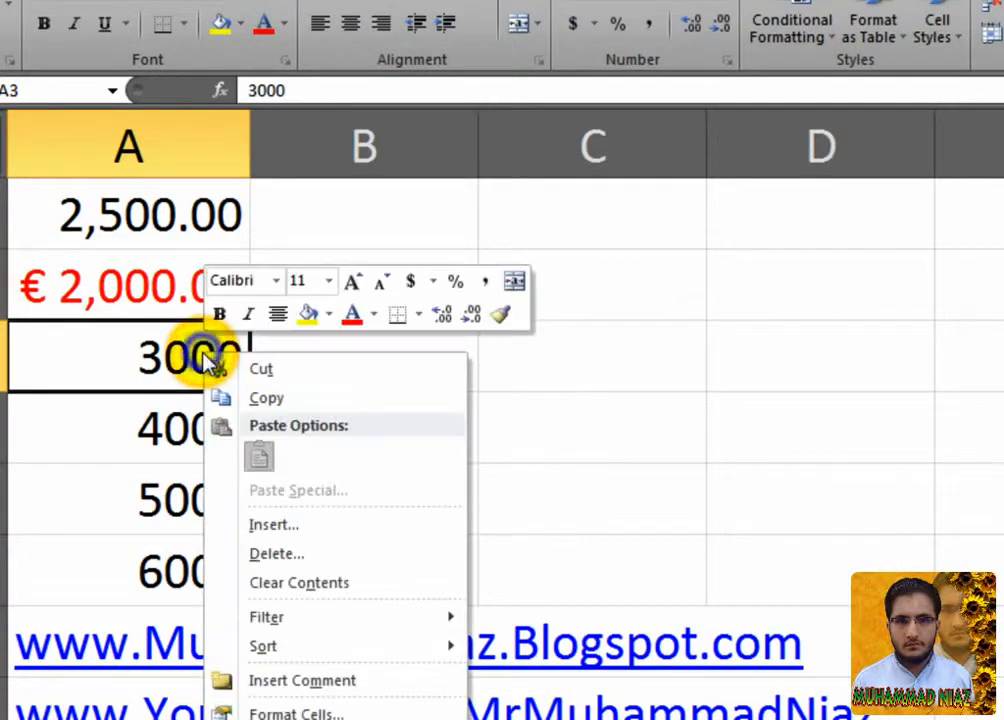
pyautogui.click(398, 705)
pyautogui.click(184, 432)
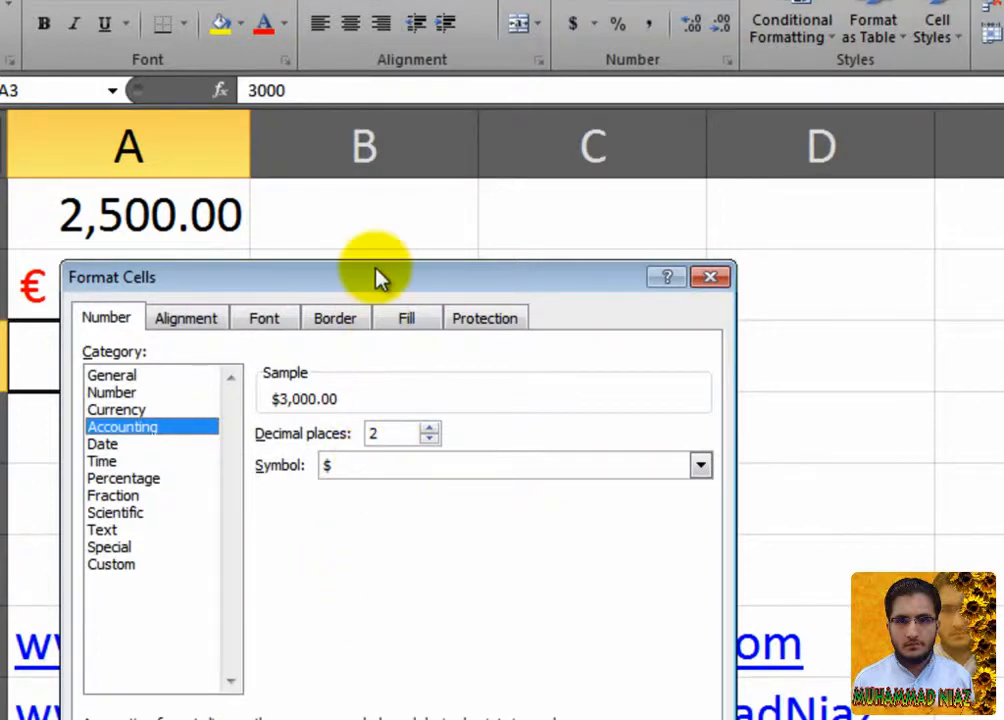
pyautogui.moveTo(378, 278); pyautogui.dragTo(611, 162)
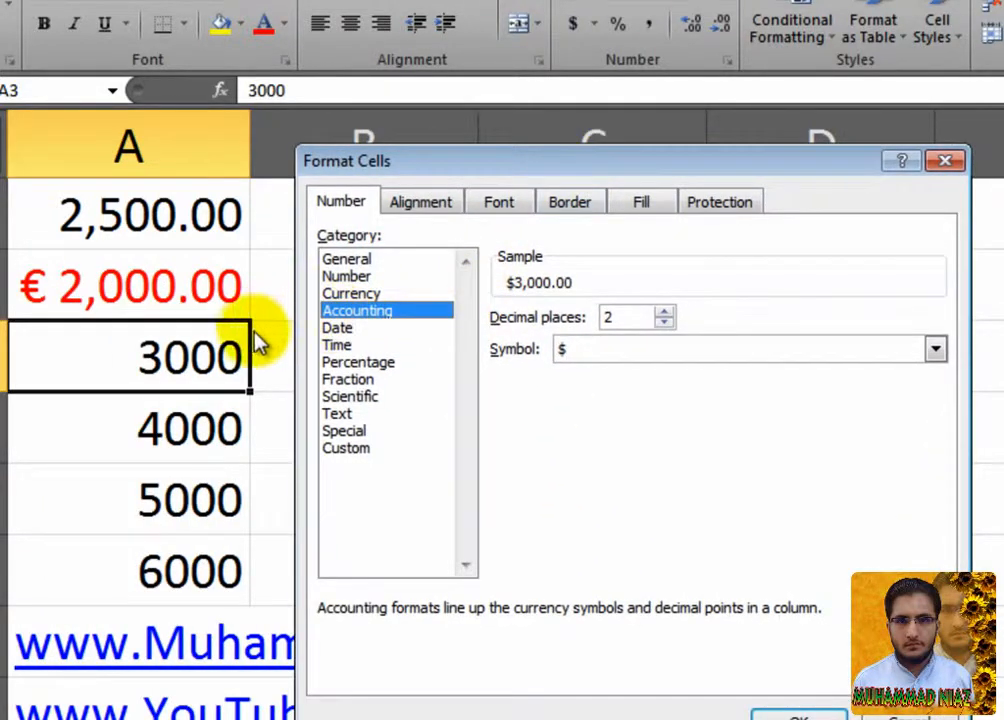
pyautogui.click(400, 294)
pyautogui.click(403, 314)
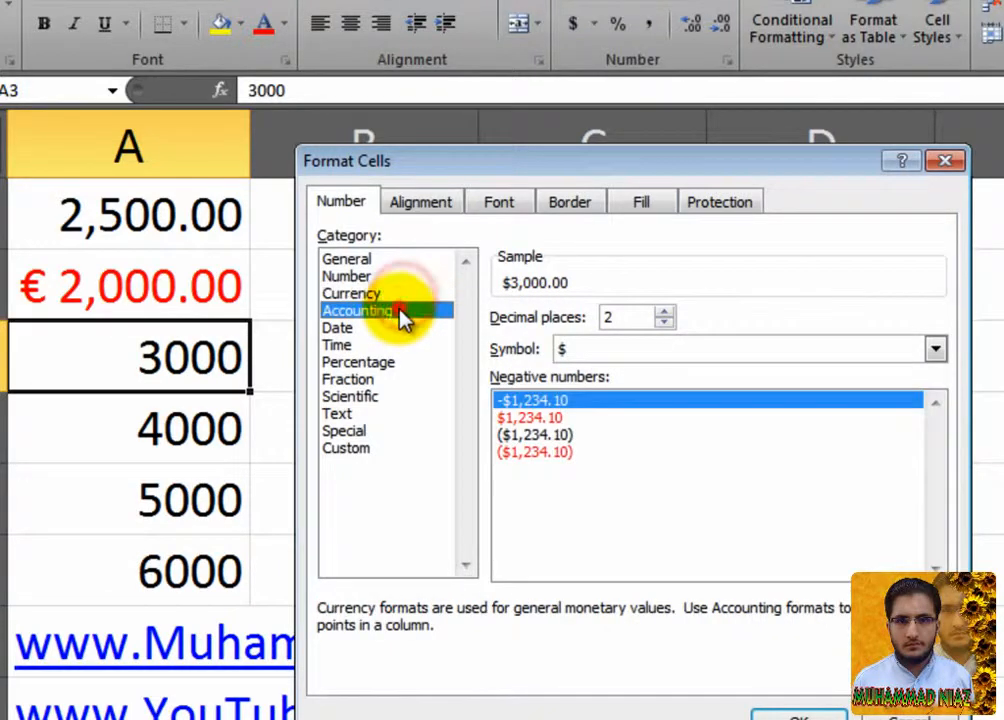
pyautogui.press('Return')
pyautogui.rightClick(232, 362)
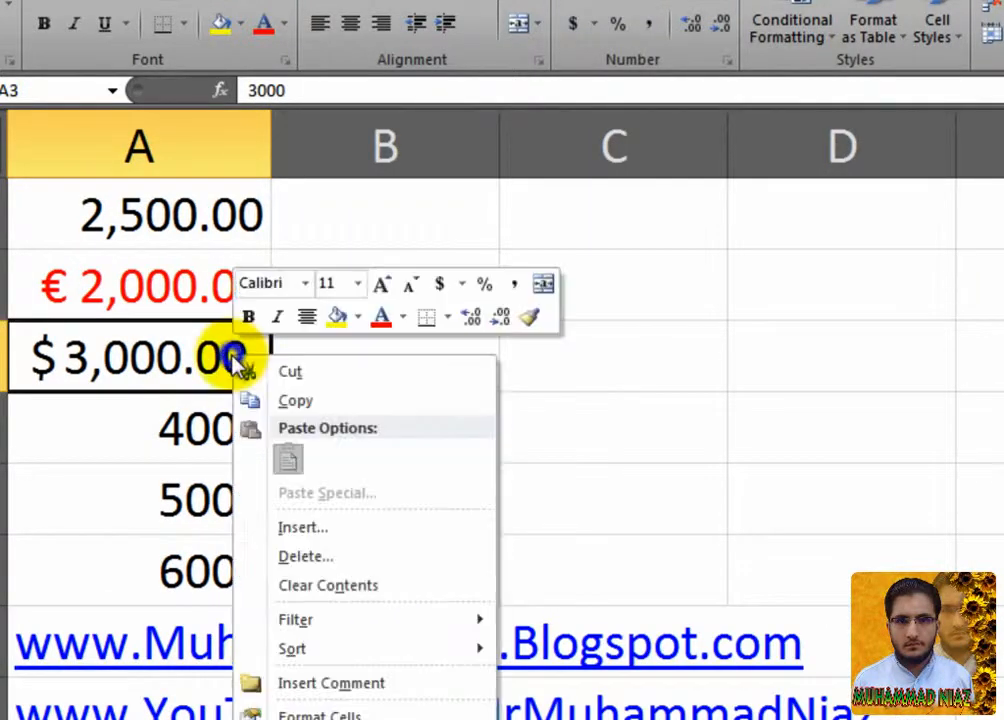
pyautogui.click(310, 714)
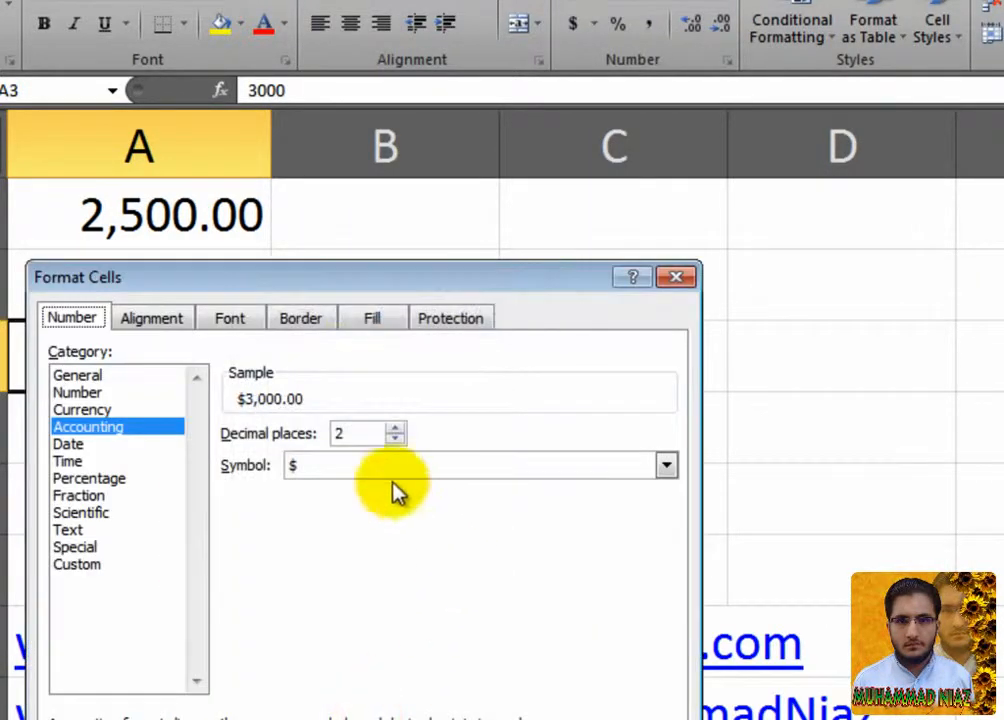
pyautogui.moveTo(472, 272); pyautogui.dragTo(630, 144)
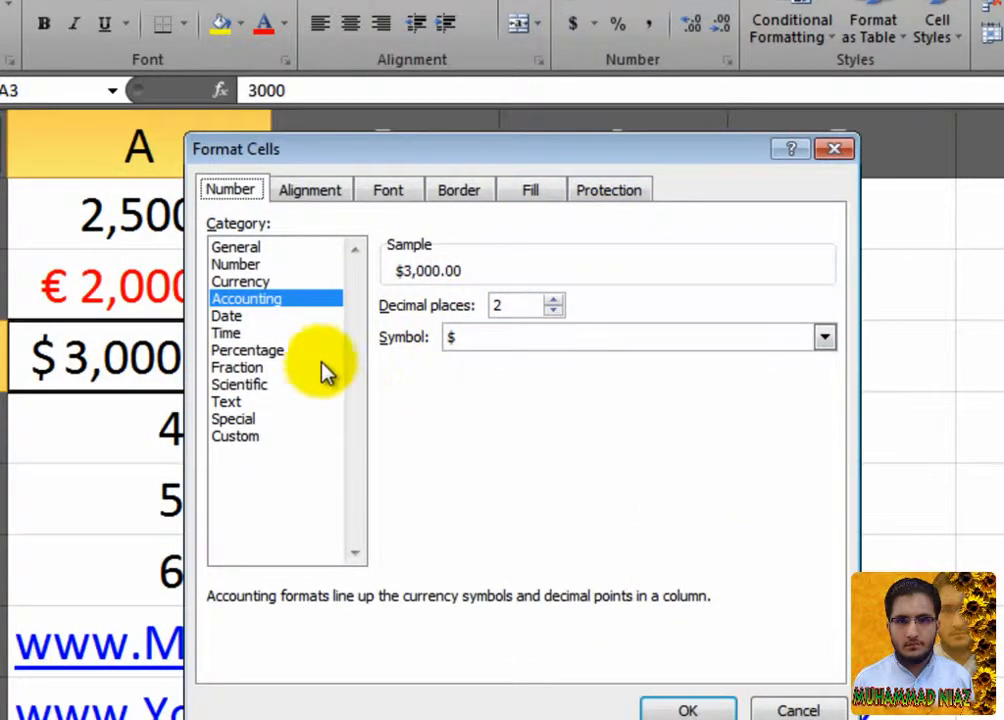
pyautogui.click(320, 316)
pyautogui.click(313, 334)
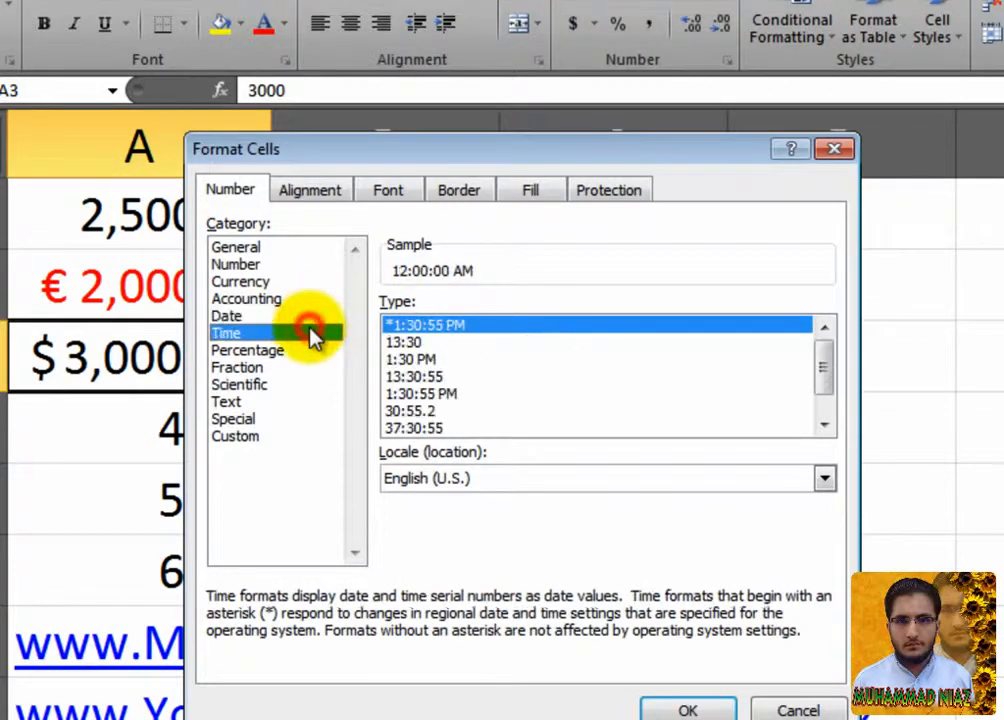
pyautogui.click(306, 316)
pyautogui.click(298, 333)
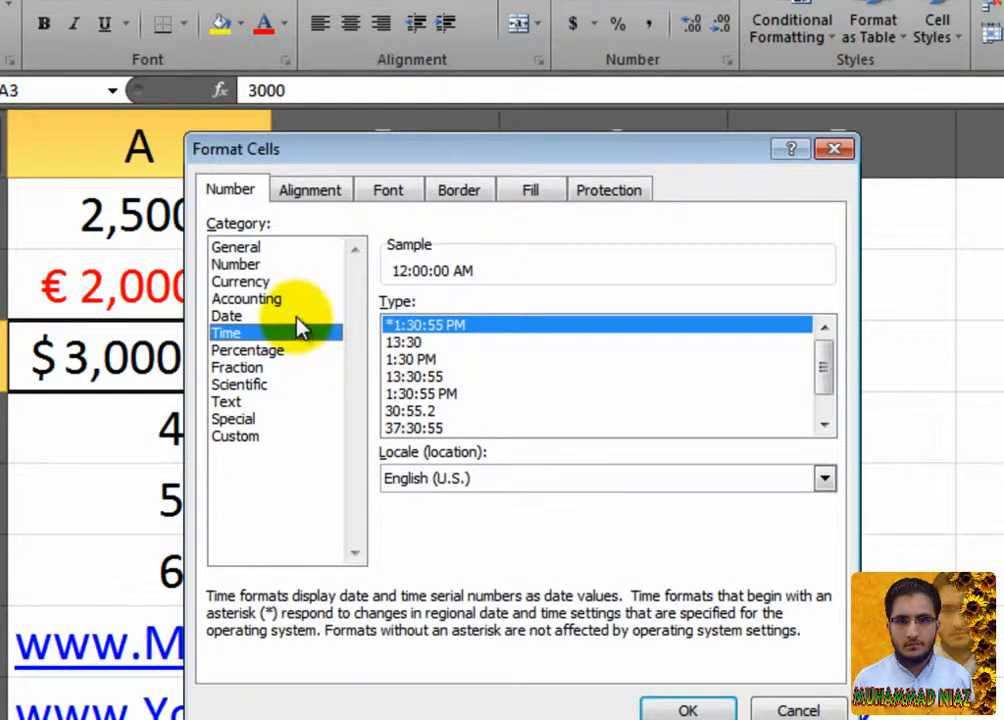
pyautogui.click(295, 316)
pyautogui.click(285, 351)
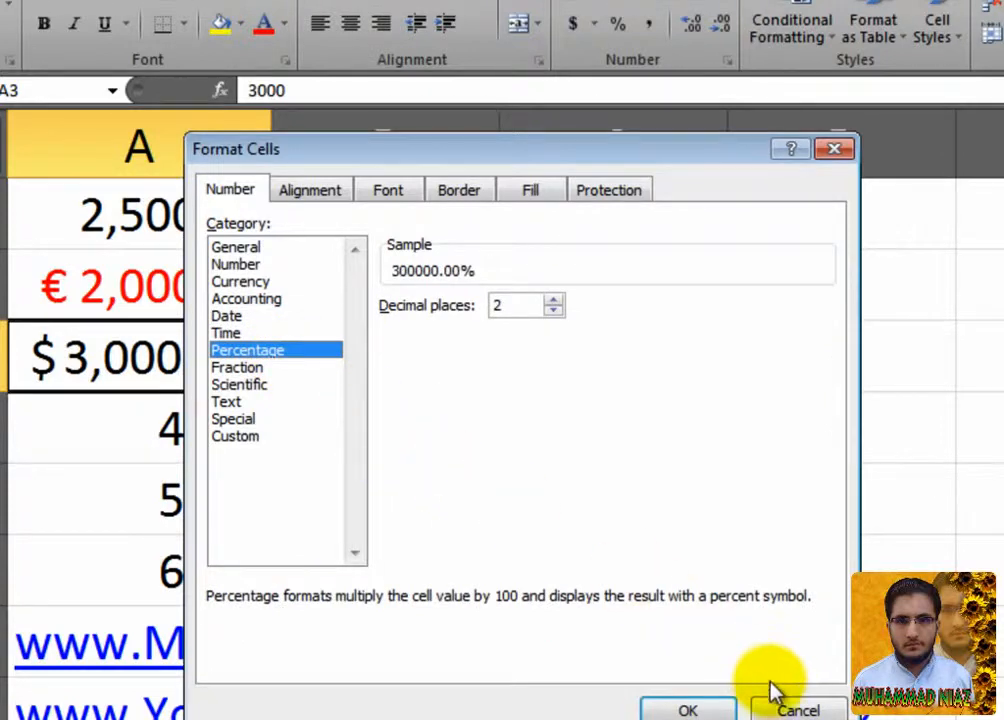
pyautogui.click(792, 708)
pyautogui.click(173, 440)
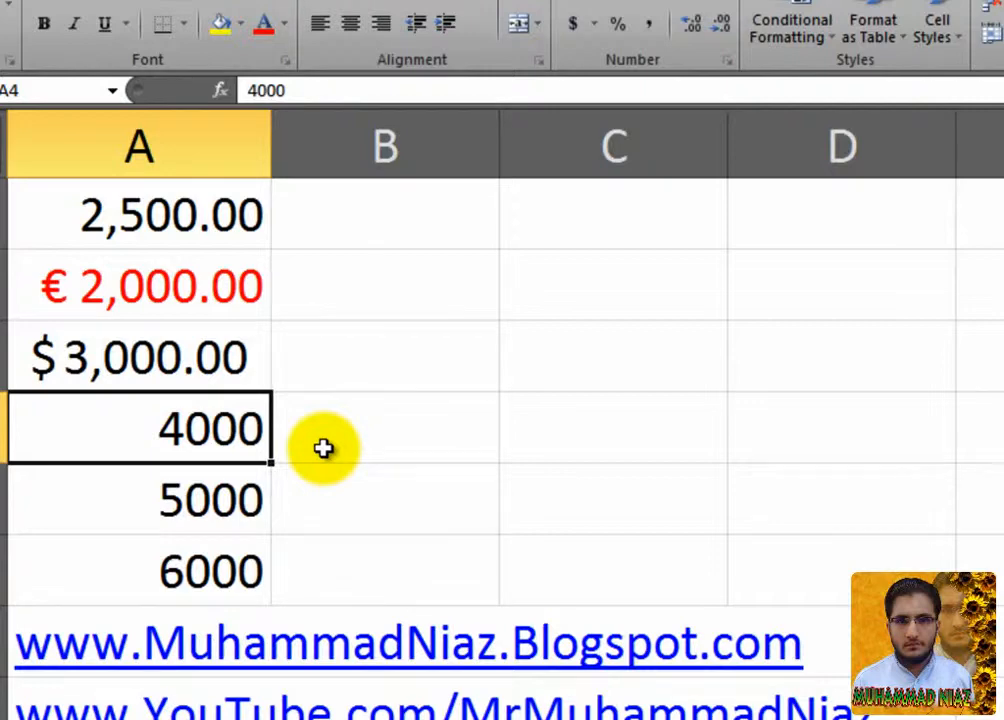
# Enter 5 in A4 and format it as Percentage with 0 decimals, showing 500%.
pyautogui.write('5')
pyautogui.press('Return')
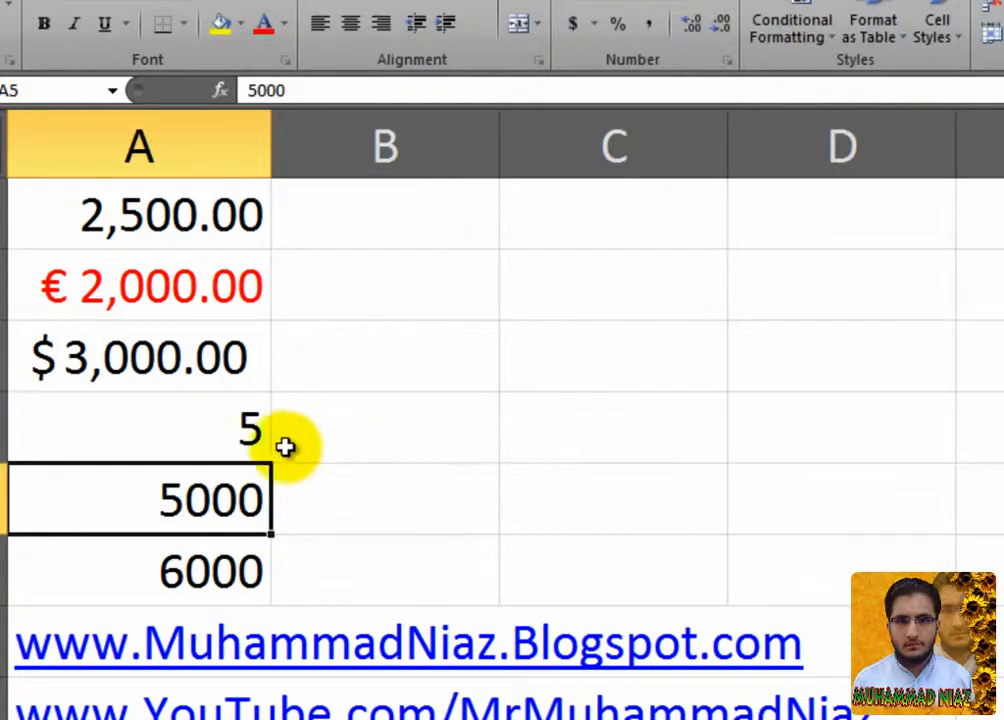
pyautogui.click(247, 443)
pyautogui.rightClick(247, 443)
pyautogui.click(336, 345)
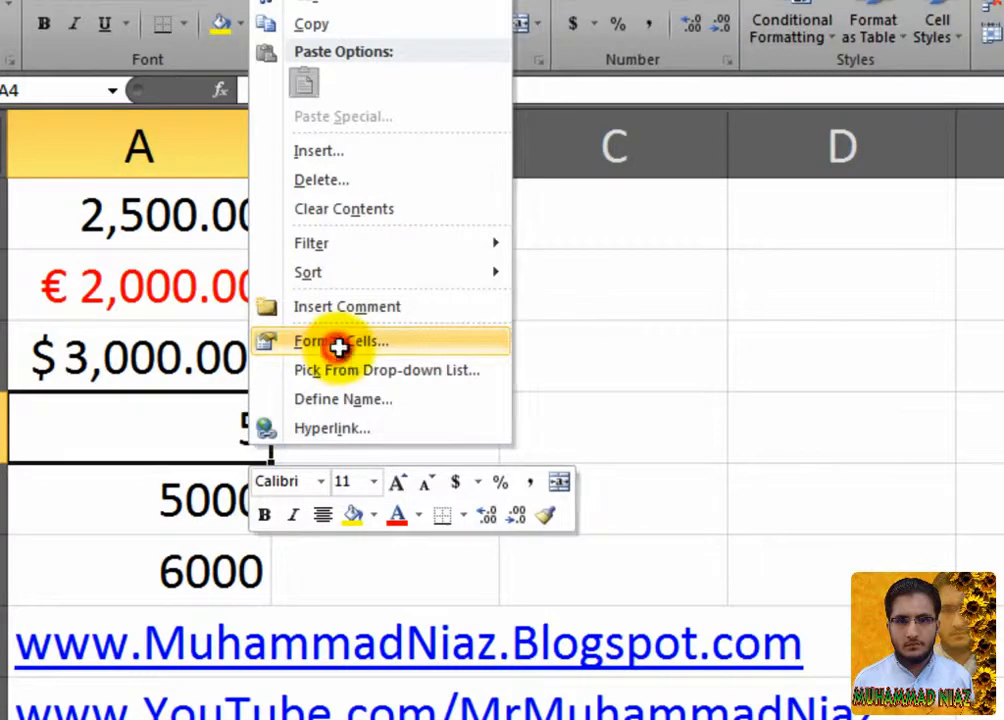
pyautogui.moveTo(280, 58); pyautogui.dragTo(636, 104)
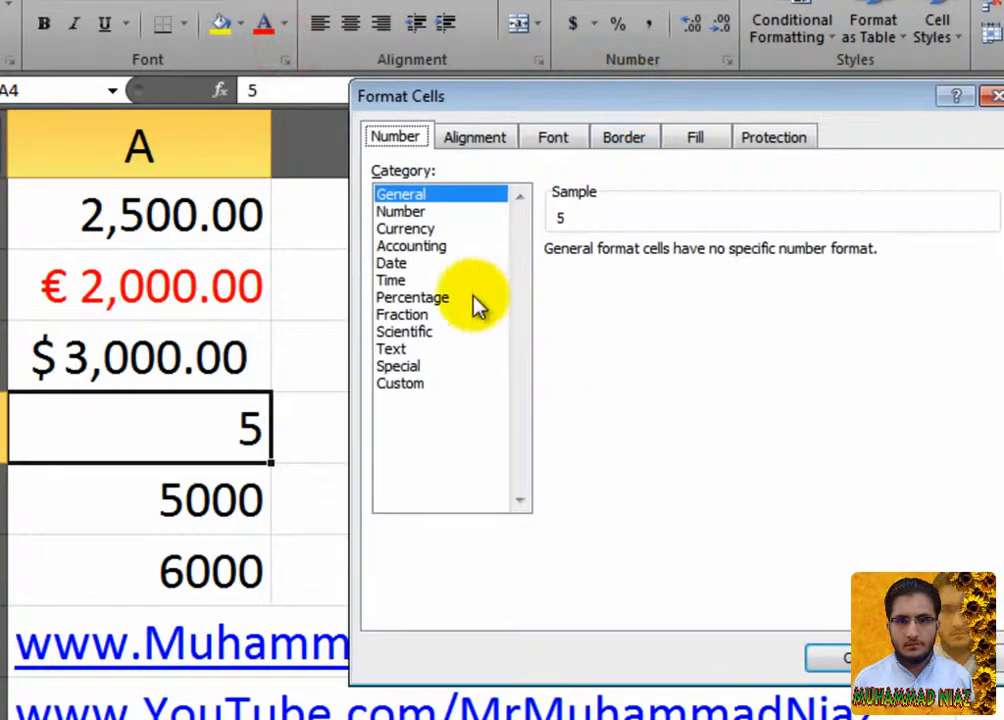
pyautogui.click(462, 298)
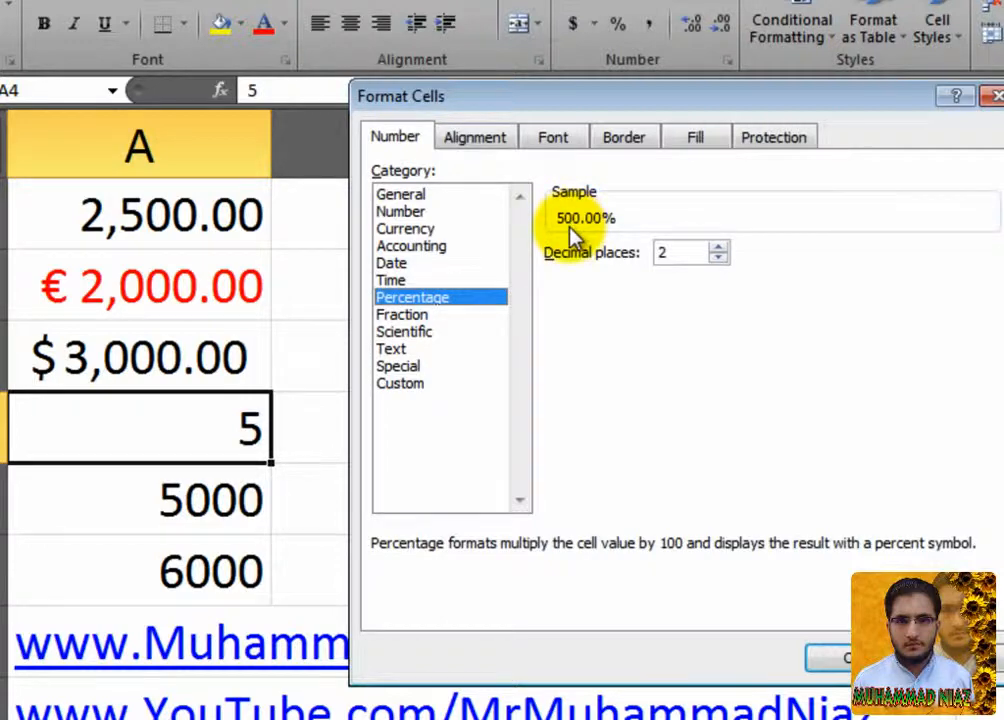
pyautogui.click(718, 258)
pyautogui.click(718, 258)
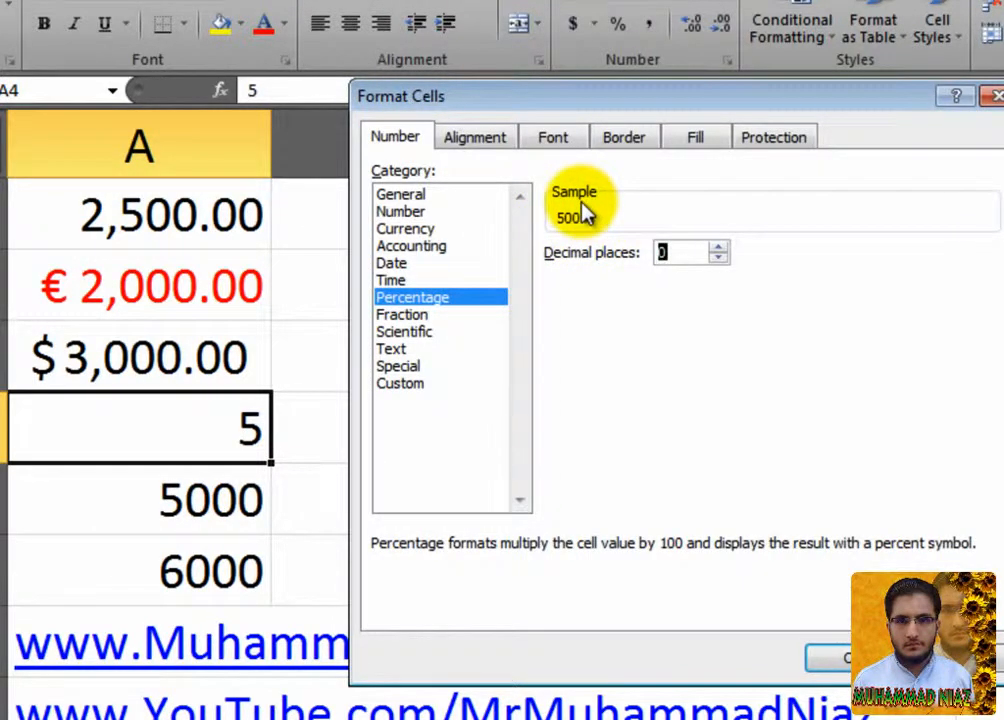
pyautogui.click(817, 658)
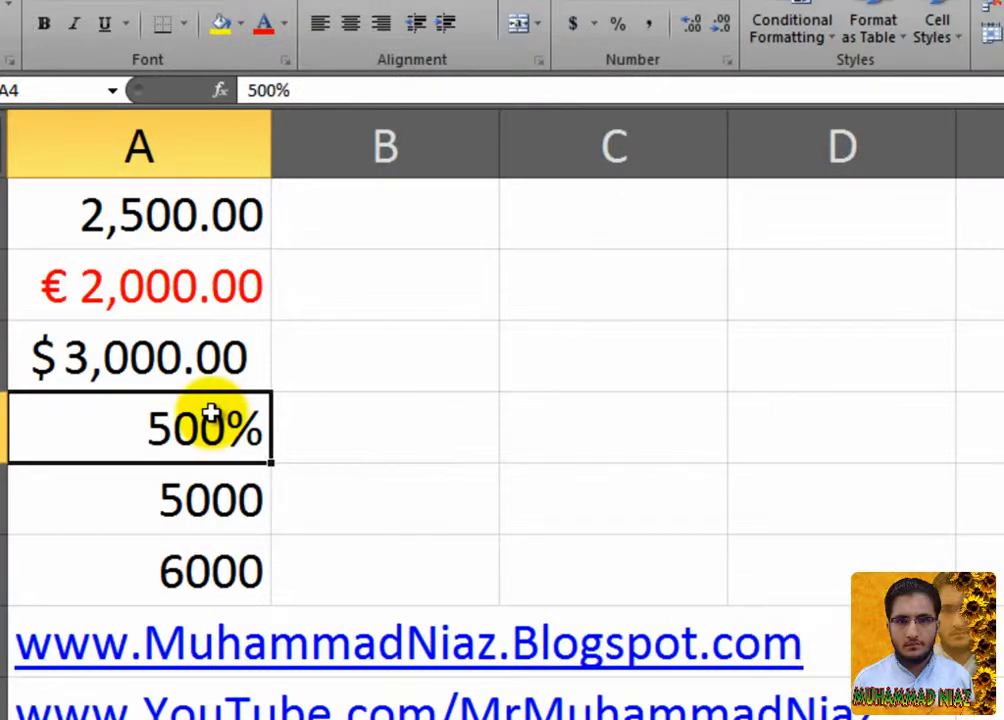
pyautogui.click(215, 512)
pyautogui.rightClick(217, 511)
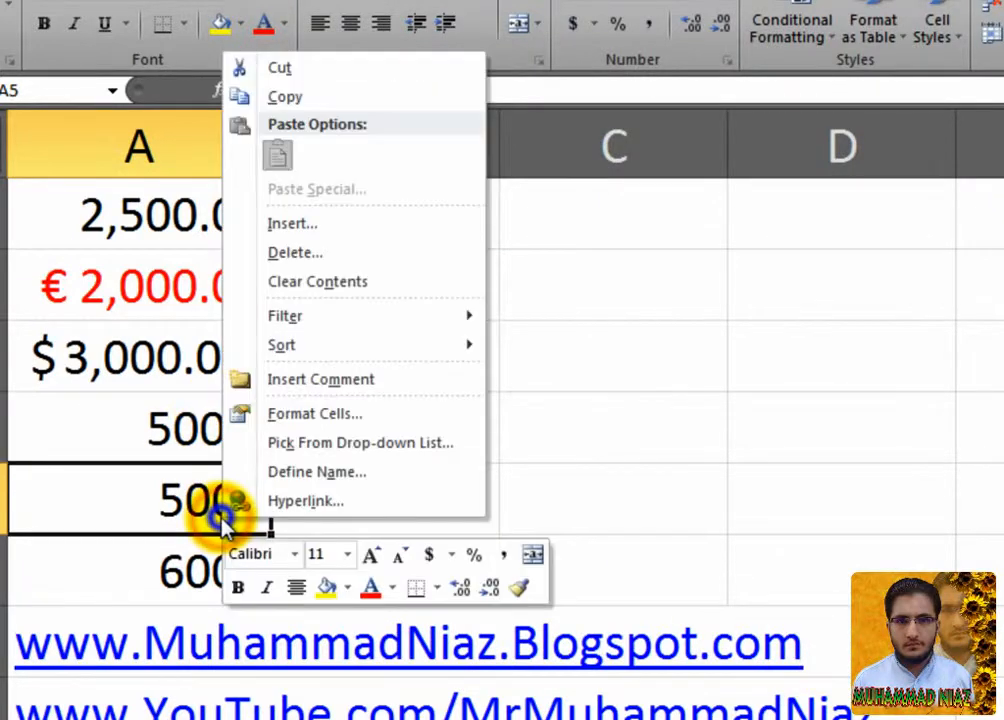
pyautogui.click(315, 424)
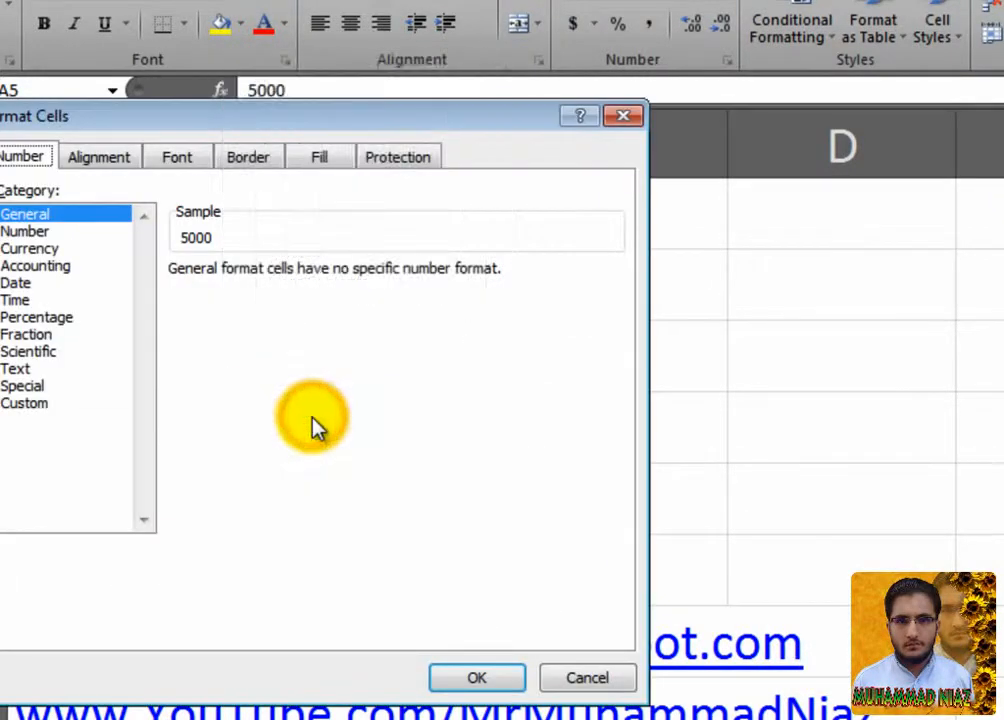
pyautogui.click(561, 684)
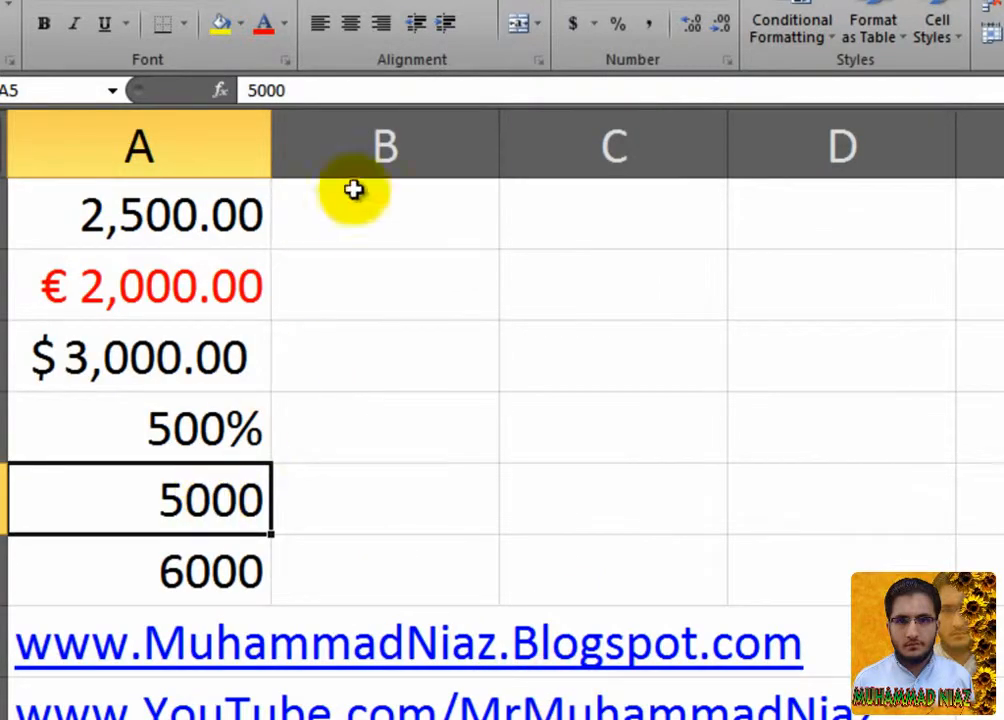
pyautogui.click(348, 90)
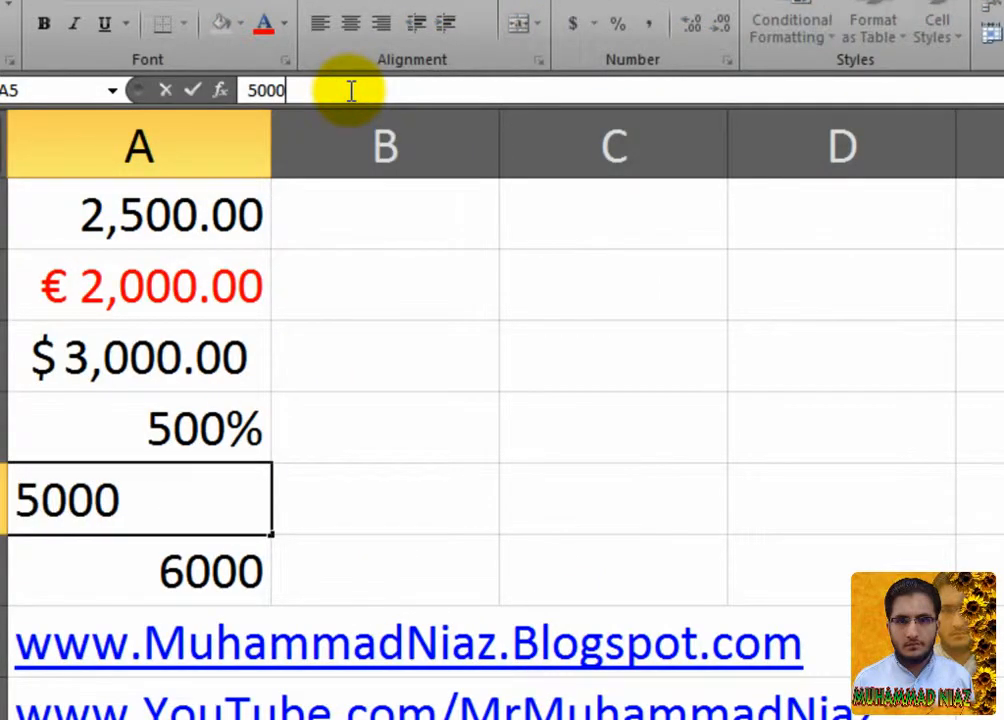
pyautogui.write('0000')
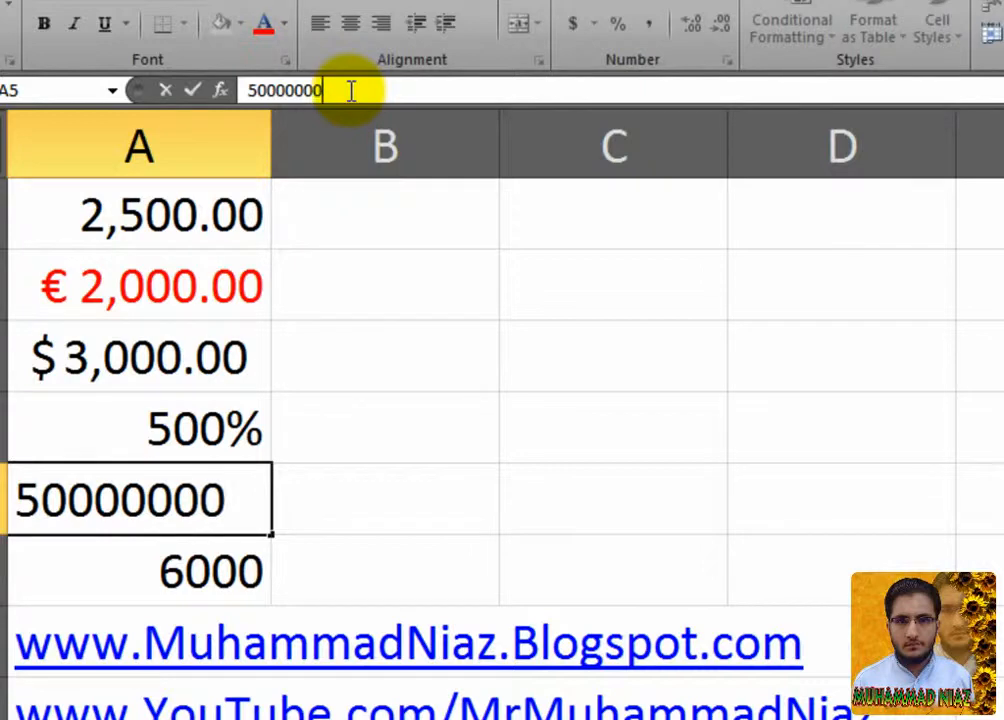
pyautogui.write('000')
pyautogui.press('Return')
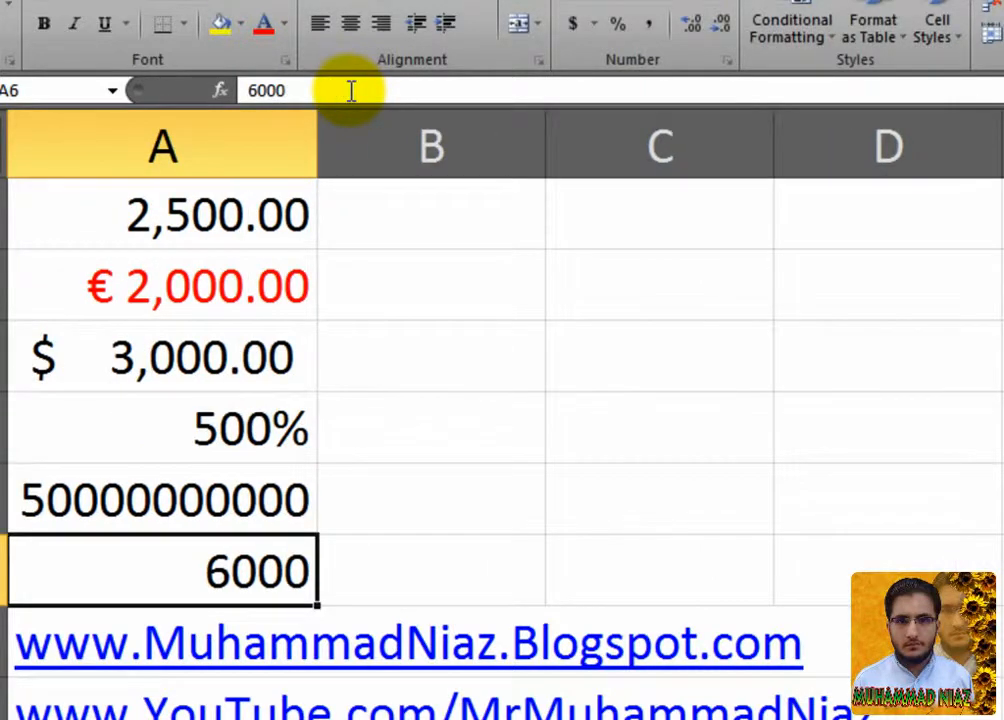
# Browse the Fraction types for A5, settling on As quarters (2/4).
pyautogui.click(294, 490)
pyautogui.rightClick(290, 490)
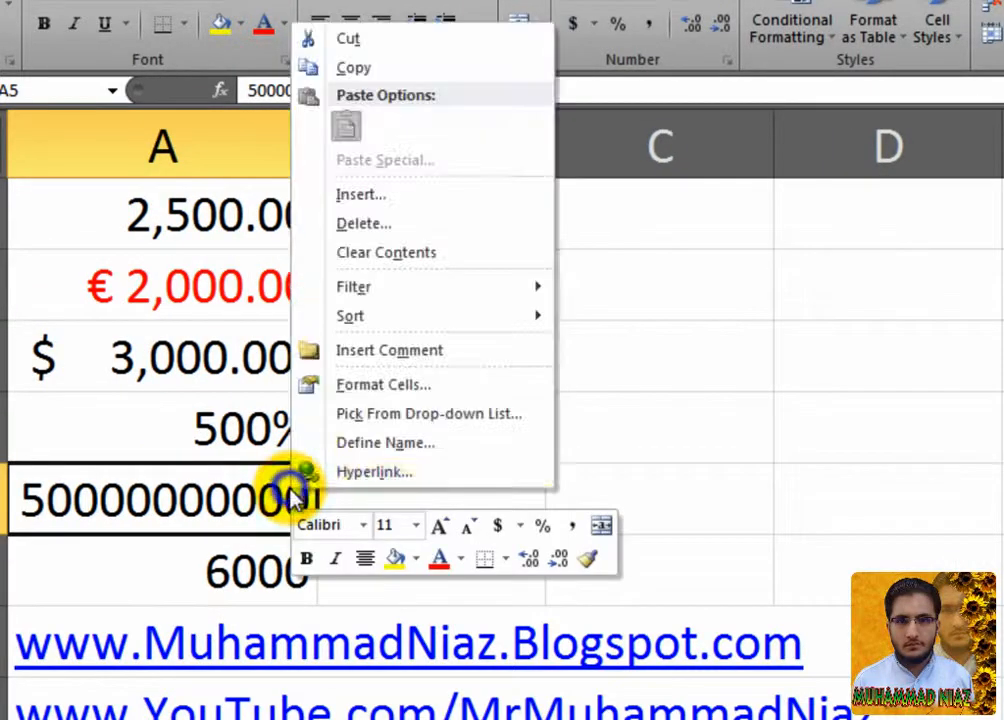
pyautogui.click(390, 393)
pyautogui.moveTo(476, 82); pyautogui.dragTo(712, 68)
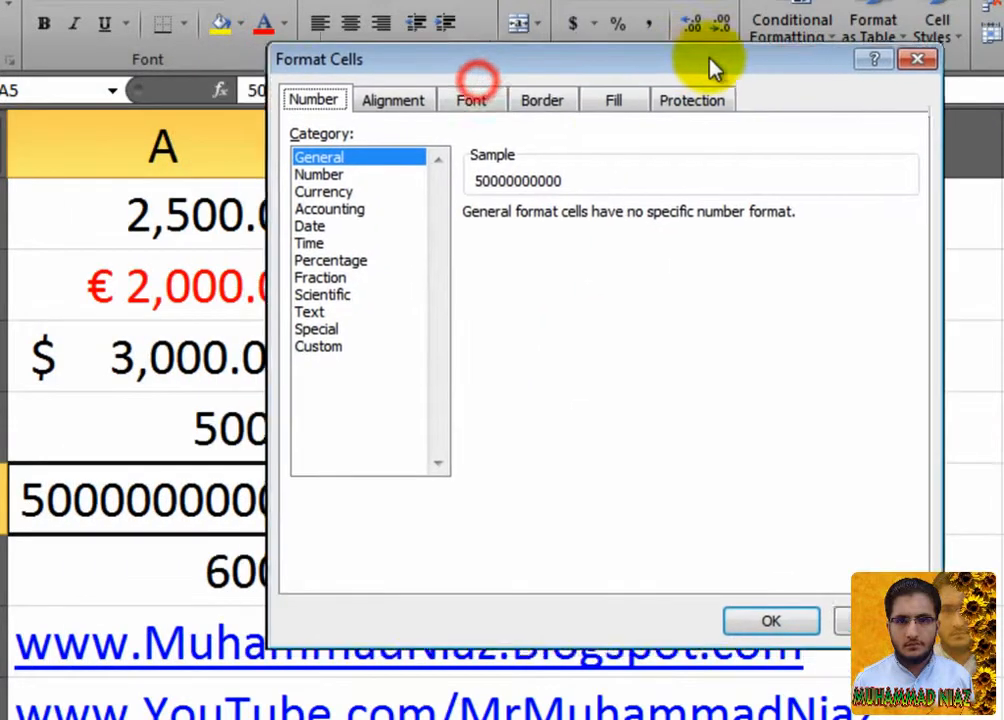
pyautogui.click(420, 273)
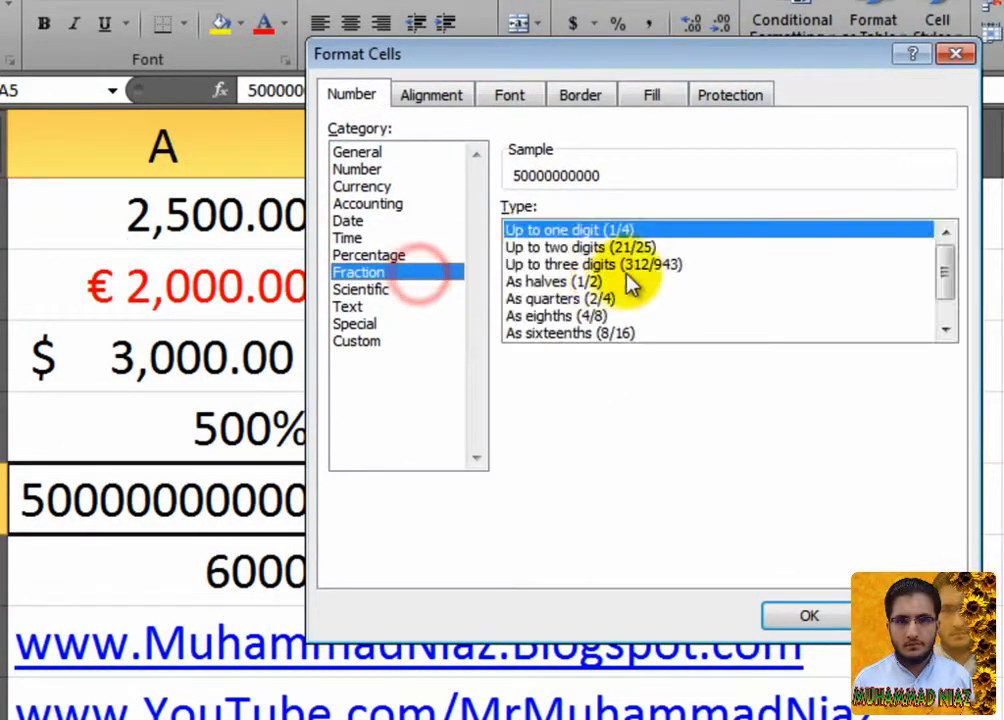
pyautogui.click(632, 266)
pyautogui.click(642, 246)
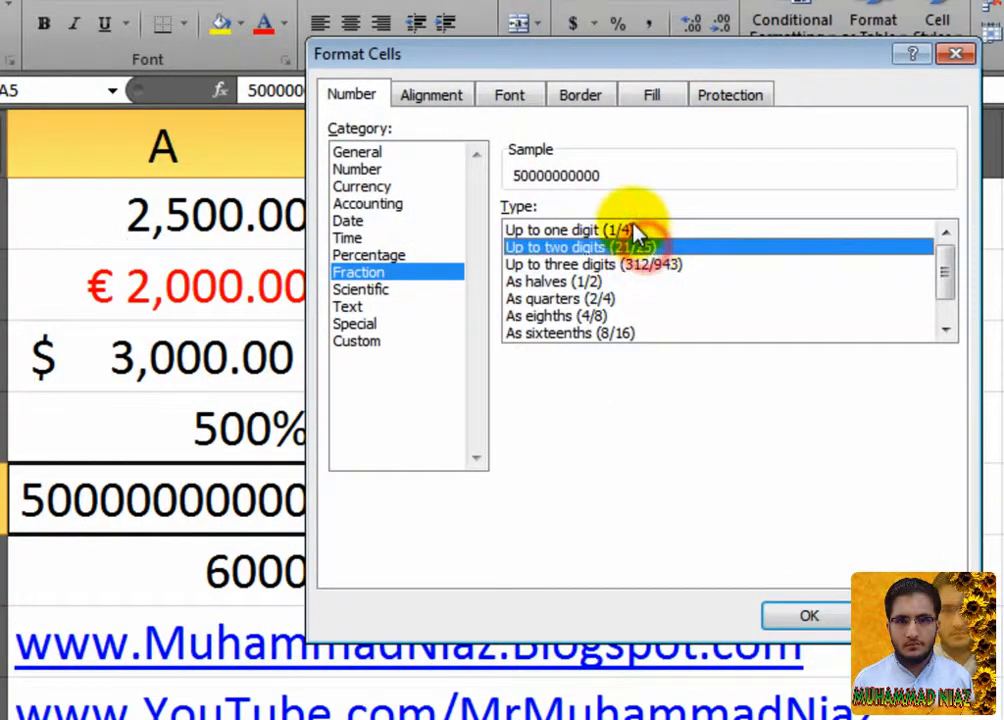
pyautogui.click(635, 230)
pyautogui.click(636, 250)
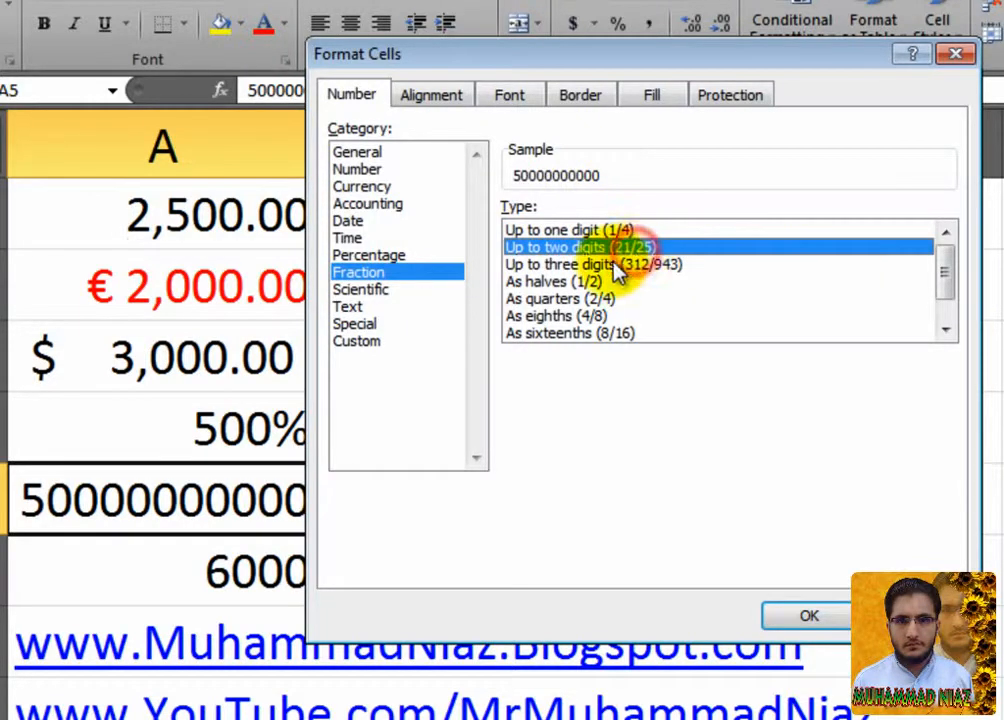
pyautogui.click(612, 266)
pyautogui.click(596, 283)
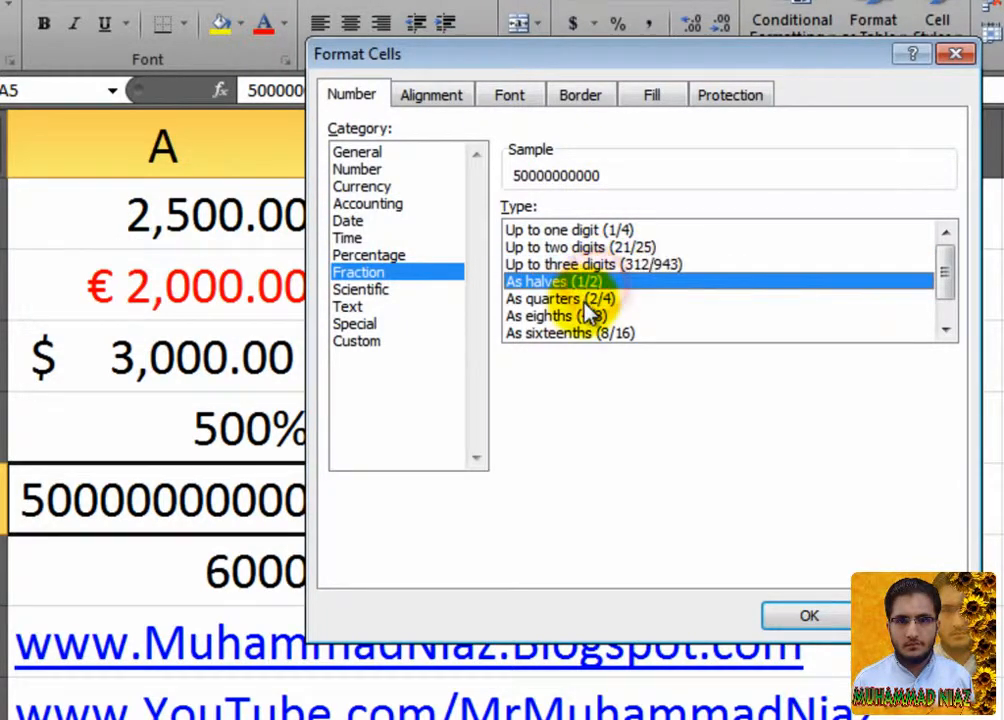
pyautogui.click(585, 316)
pyautogui.click(578, 334)
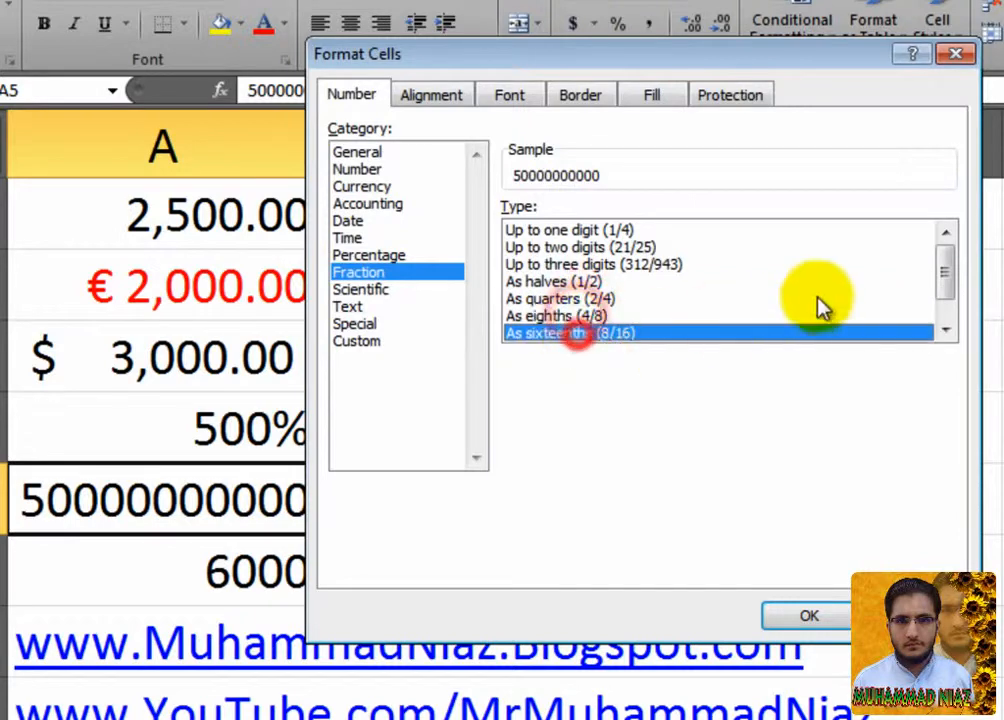
pyautogui.moveTo(948, 278)
pyautogui.mouseDown()
pyautogui.moveTo(946, 314)
pyautogui.moveTo(944, 258)
pyautogui.mouseUp()
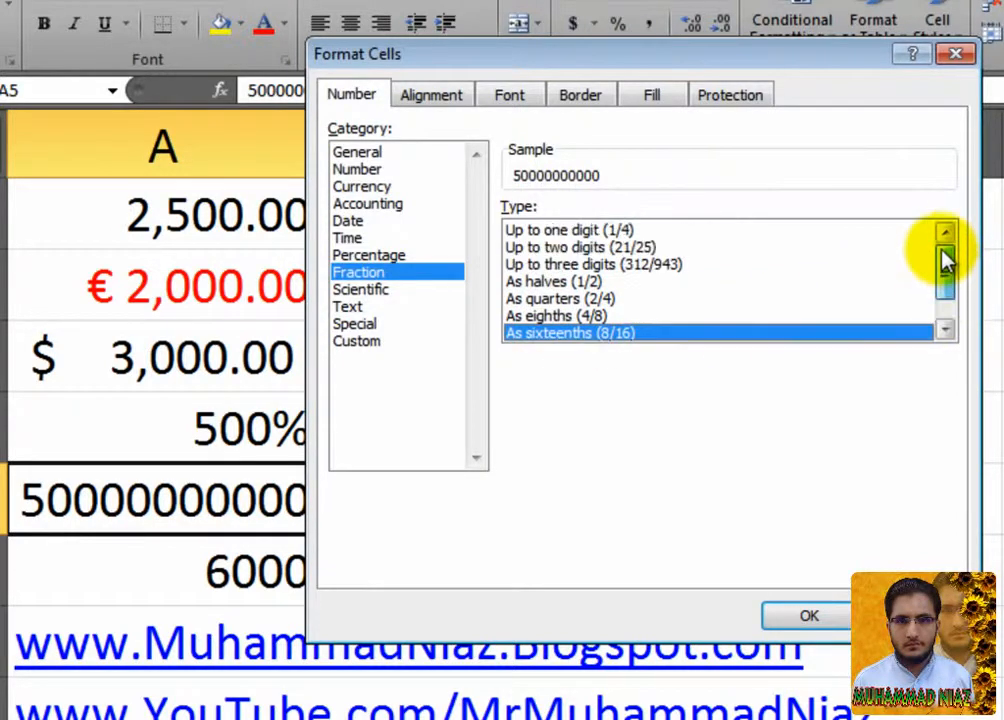
pyautogui.click(738, 299)
pyautogui.click(733, 266)
pyautogui.click(632, 231)
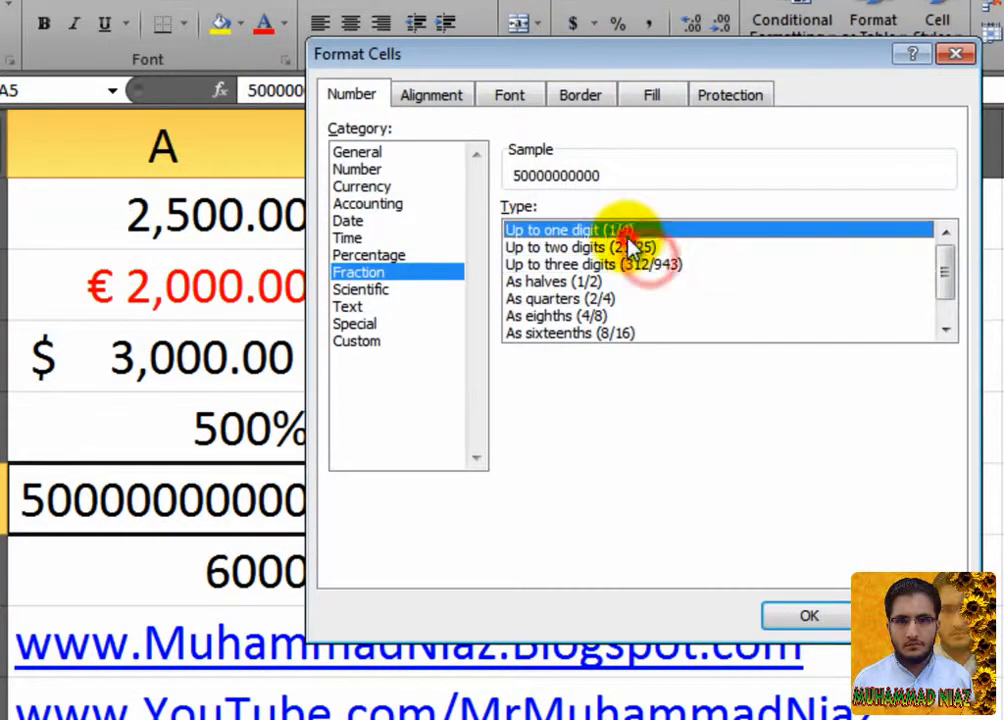
pyautogui.click(598, 299)
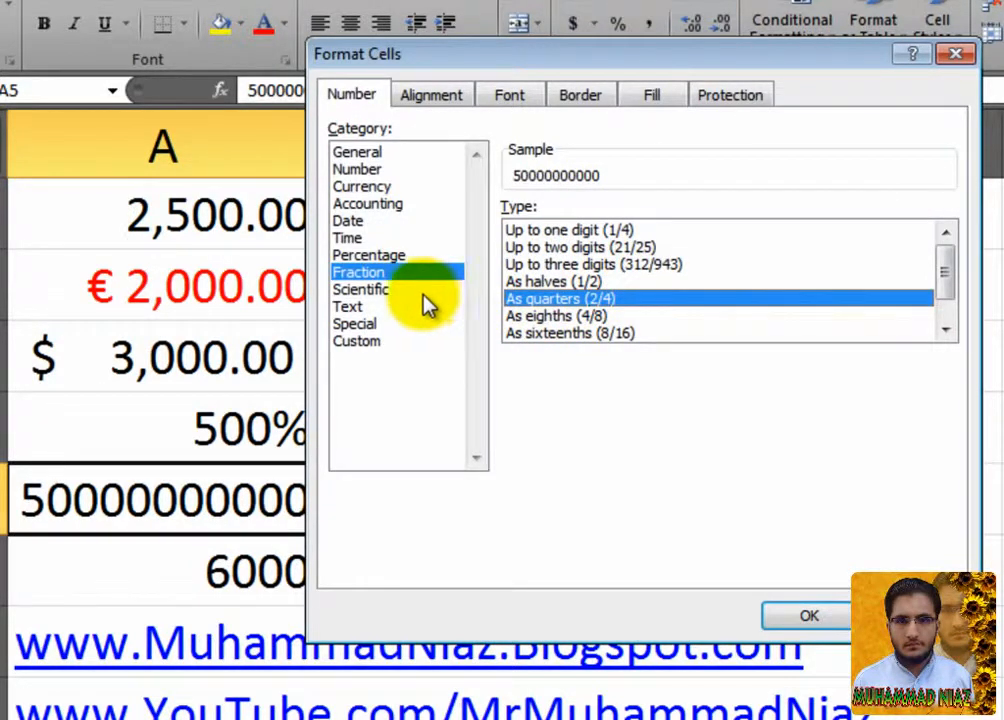
# Format A5 as Scientific with 0 decimal places so it shows 5.E+10.
pyautogui.click(393, 291)
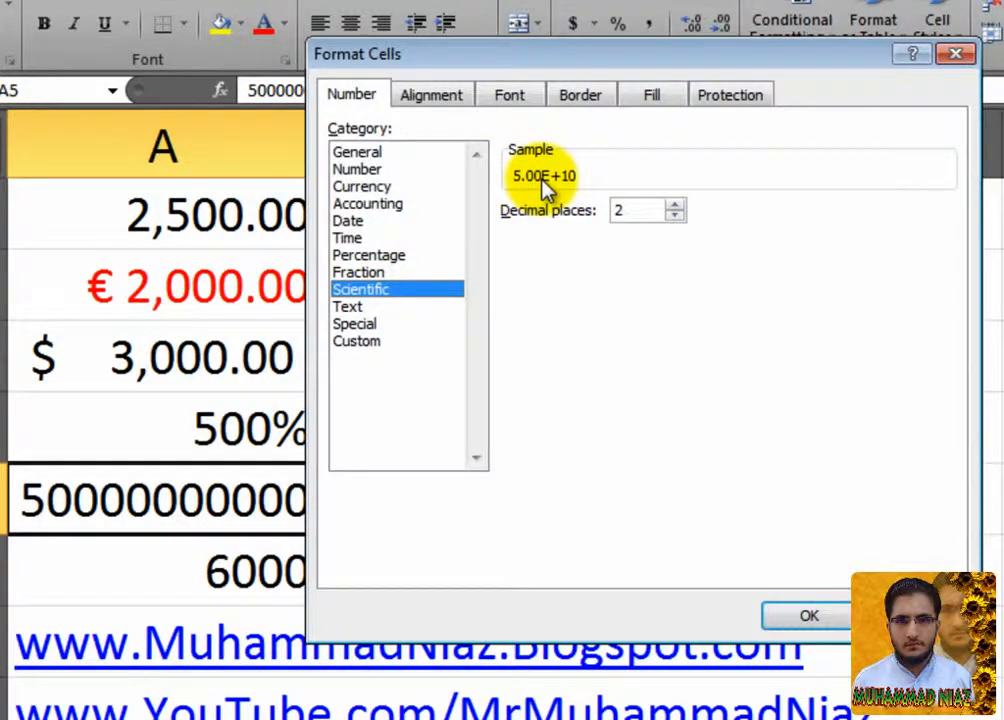
pyautogui.moveTo(603, 64); pyautogui.dragTo(703, 85)
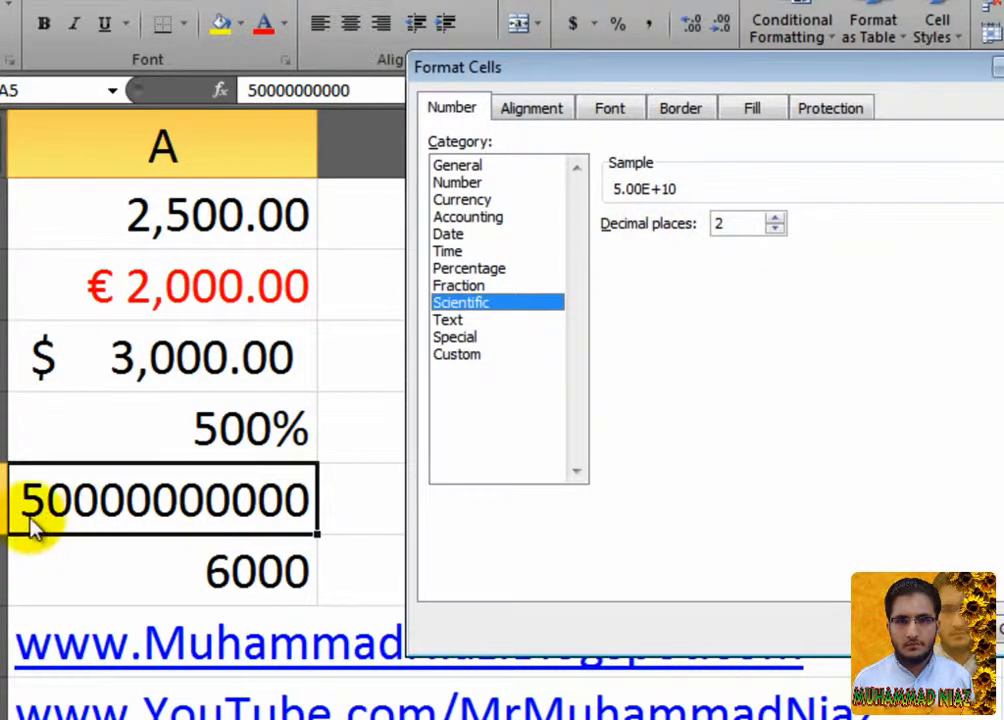
pyautogui.click(775, 229)
pyautogui.click(775, 229)
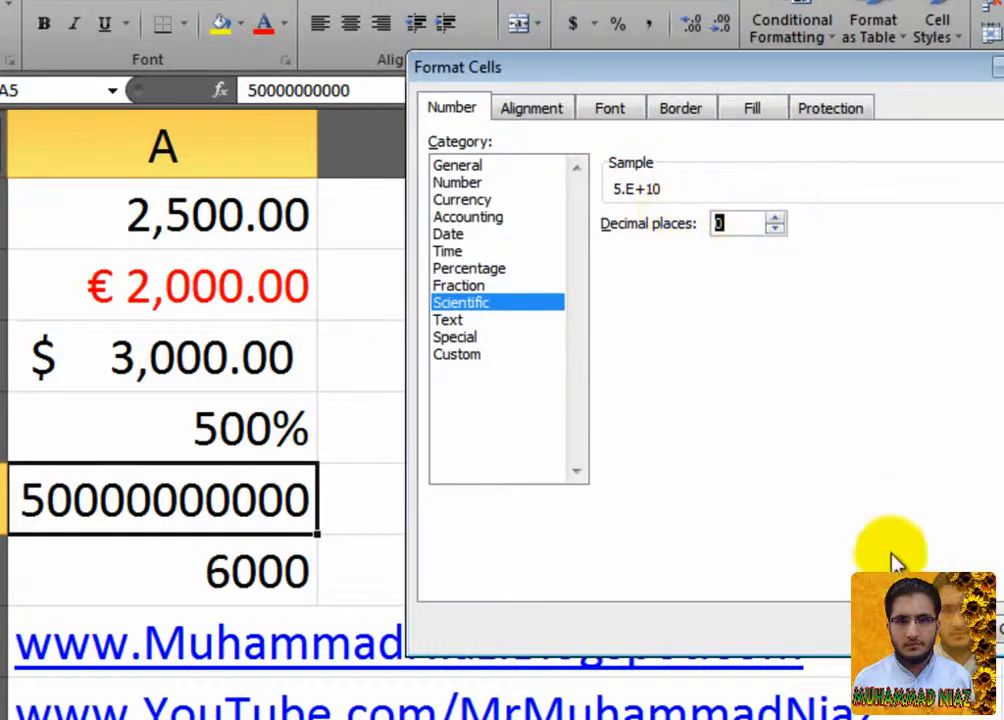
pyautogui.click(921, 629)
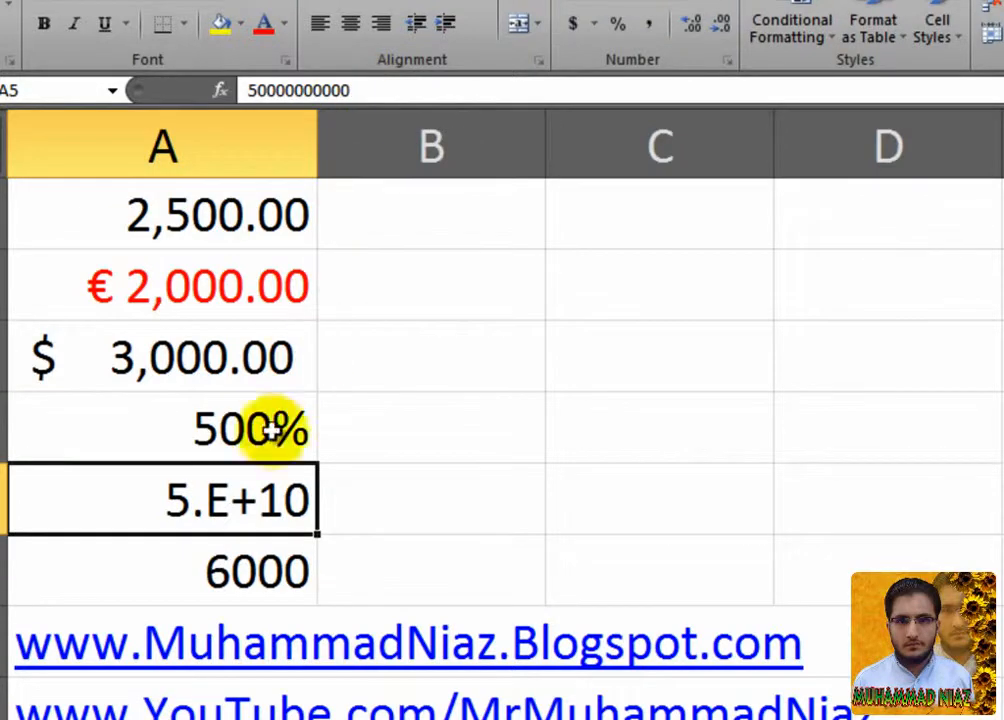
pyautogui.click(242, 576)
# Apply the Text number format to cell A6.
pyautogui.rightClick(278, 577)
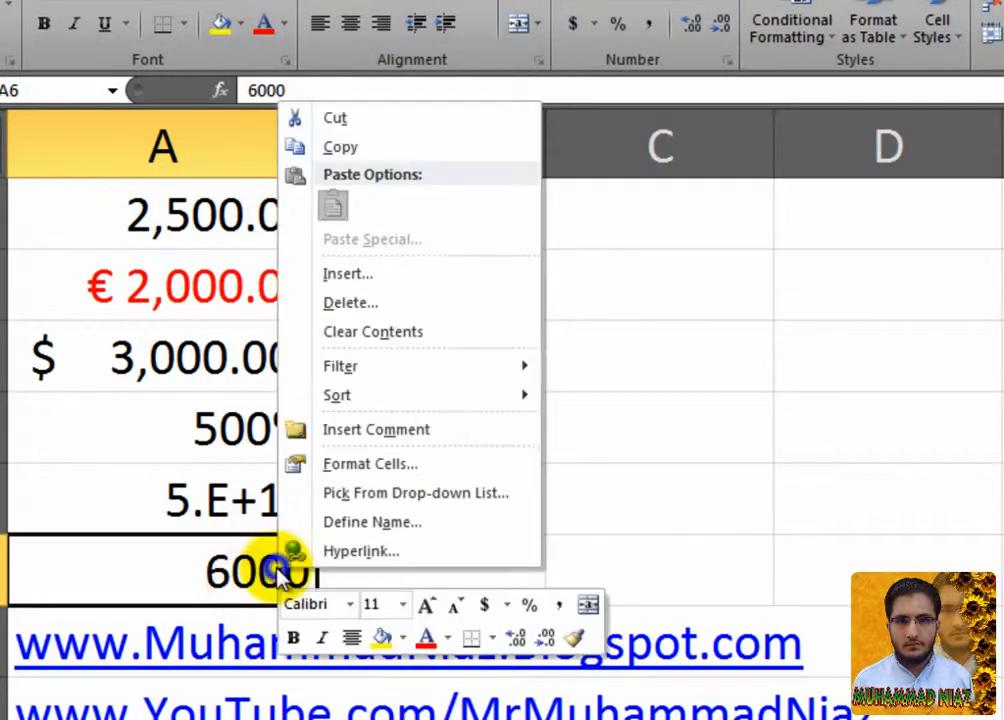
pyautogui.click(362, 464)
pyautogui.click(125, 412)
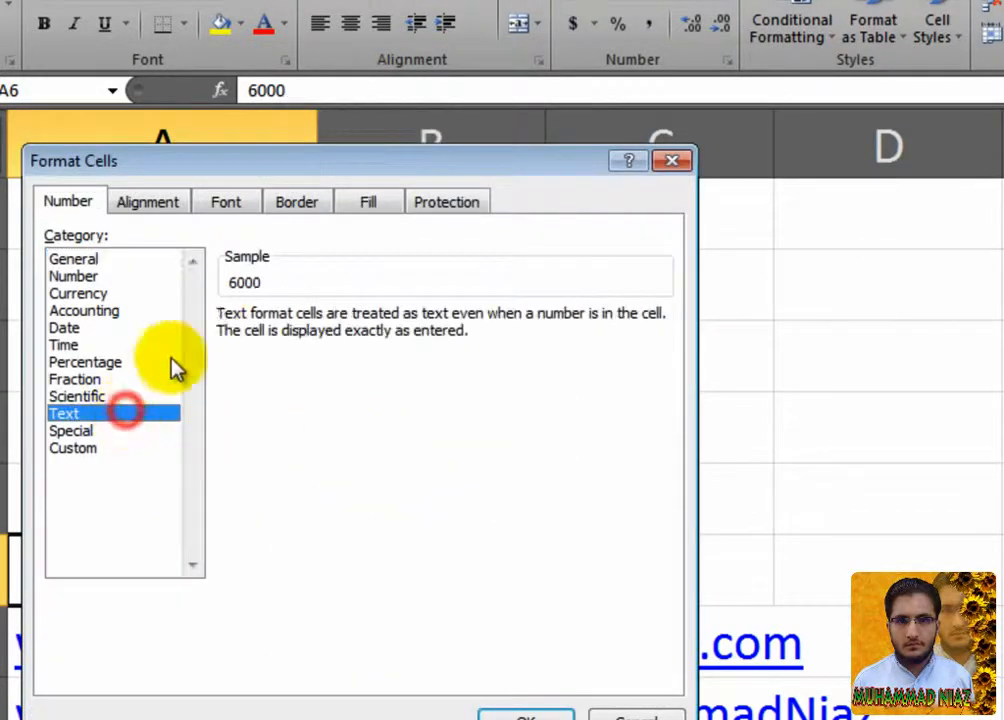
pyautogui.moveTo(316, 161); pyautogui.dragTo(710, 60)
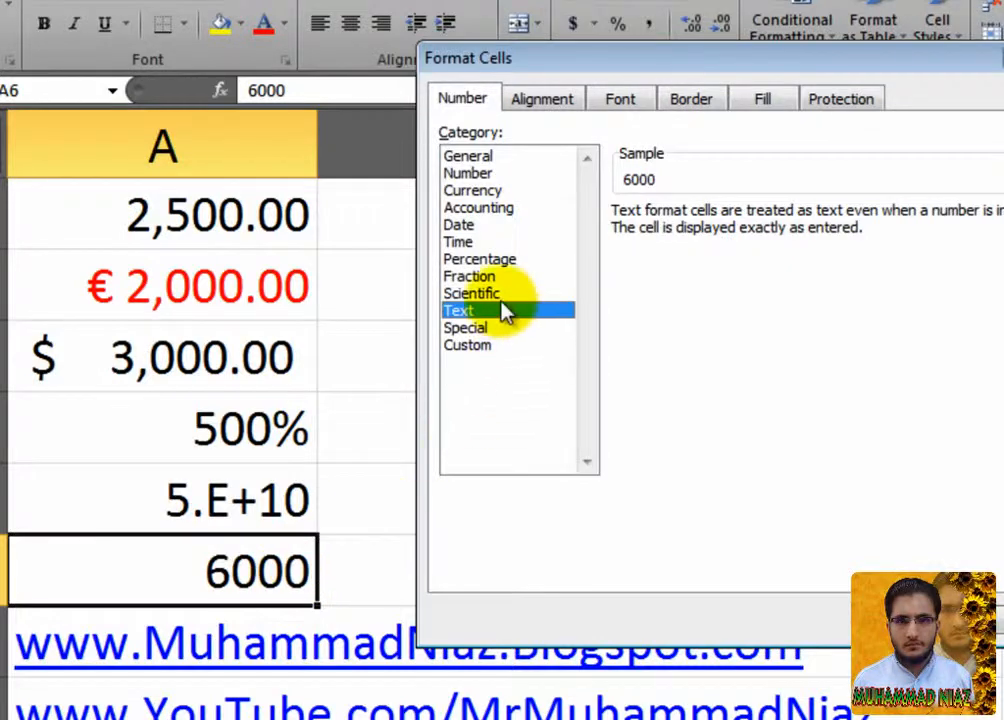
pyautogui.click(875, 598)
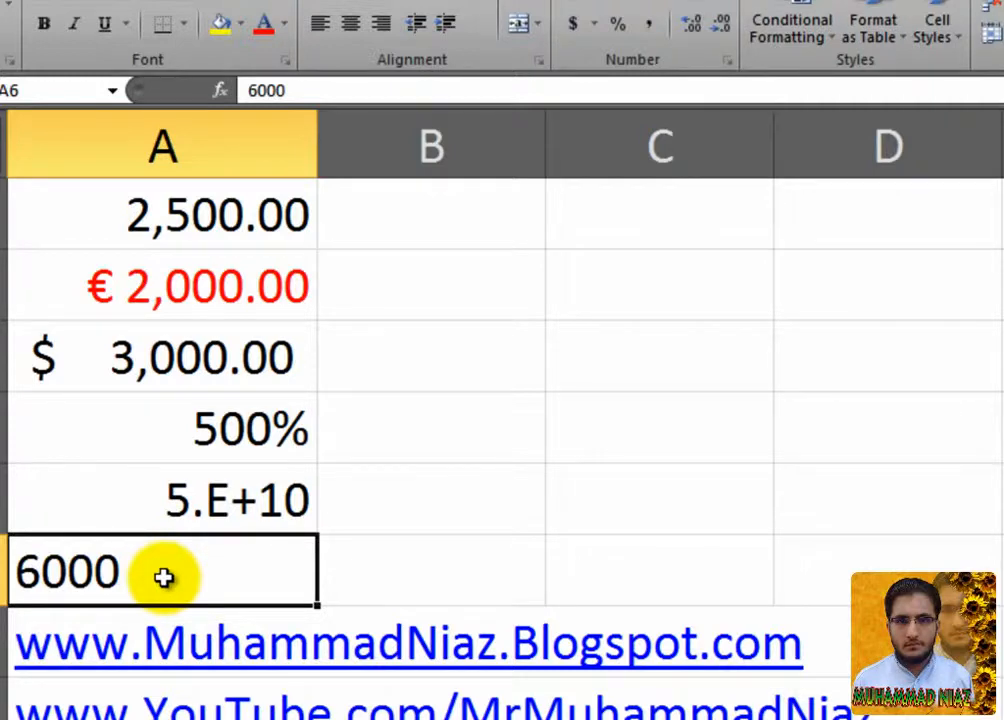
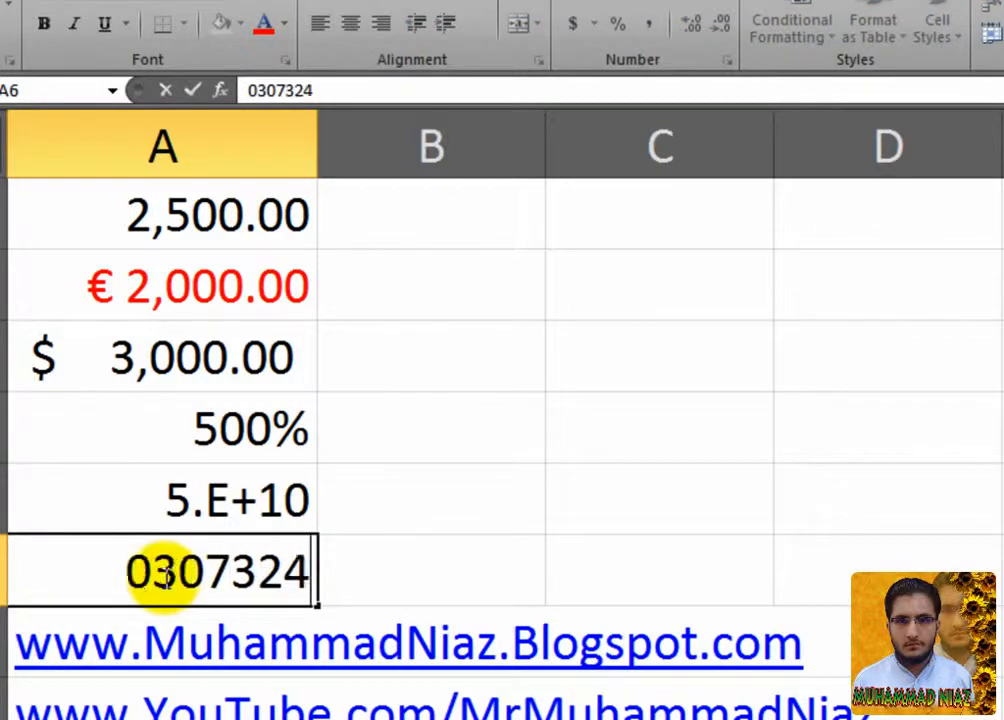
# Enter a leading-zero phone number in A6, then clear it and re-enter 6000.
pyautogui.press('Return')
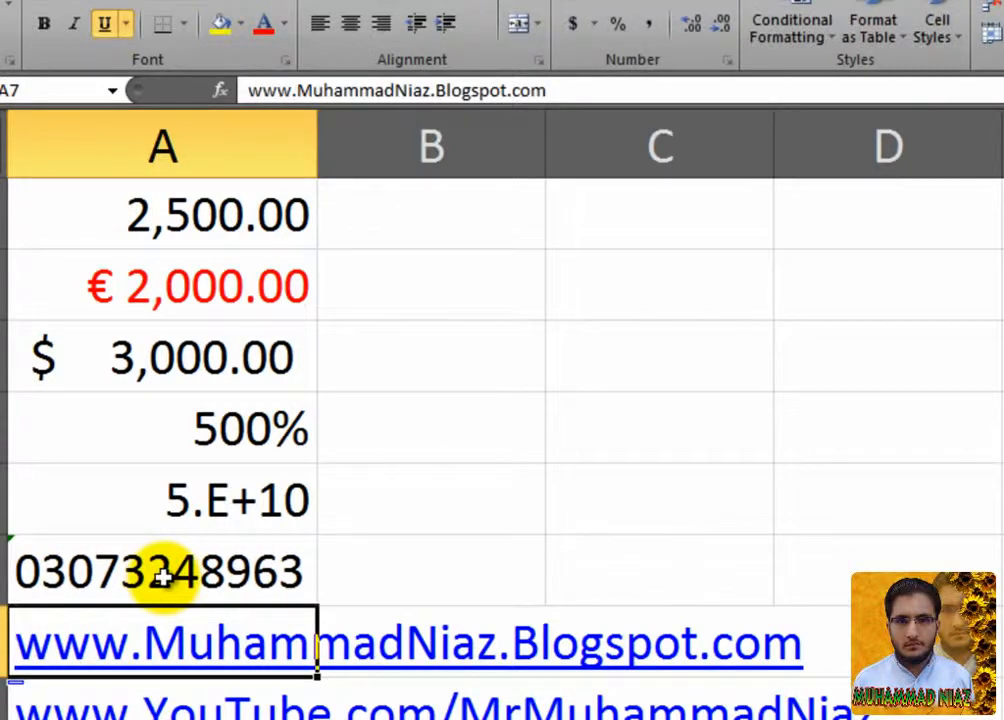
pyautogui.click(162, 577)
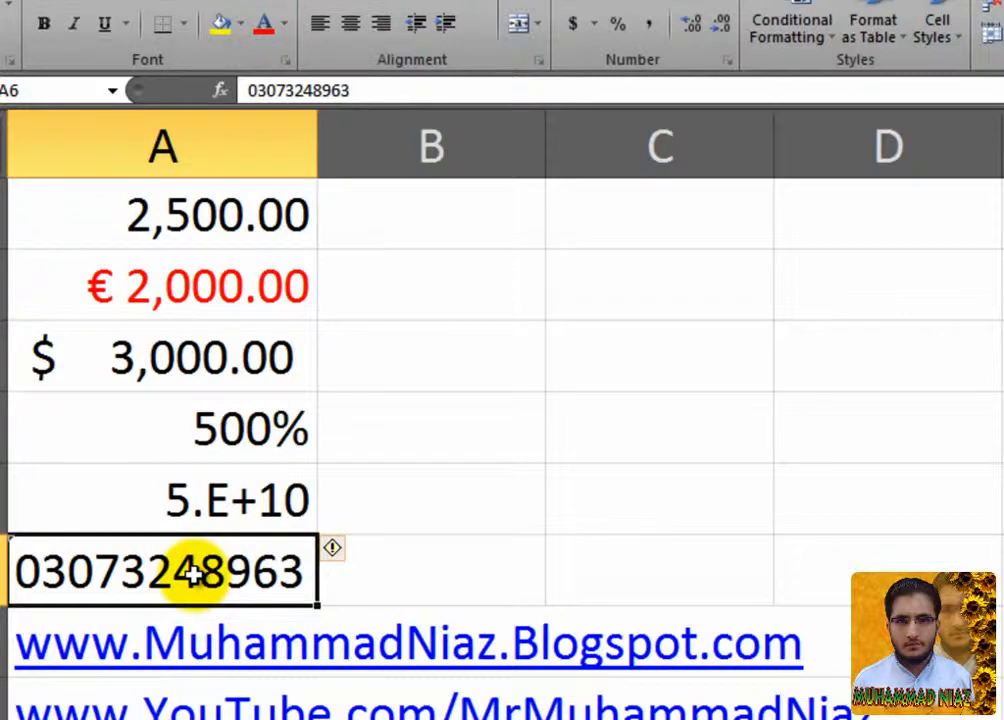
pyautogui.press('Delete')
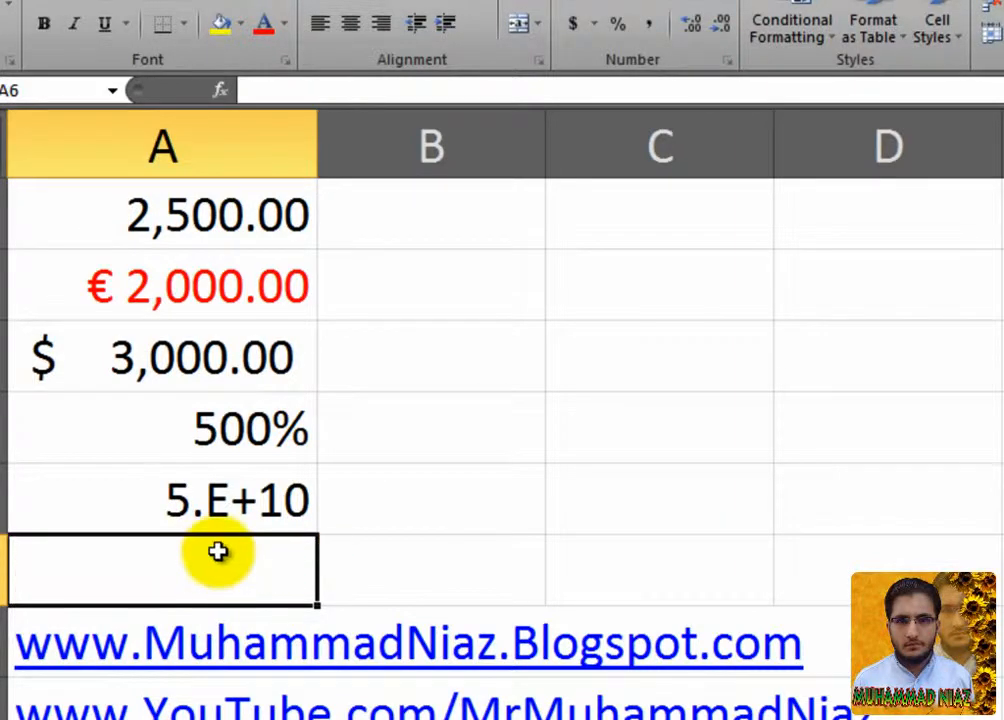
pyautogui.write('6000')
pyautogui.press('Return')
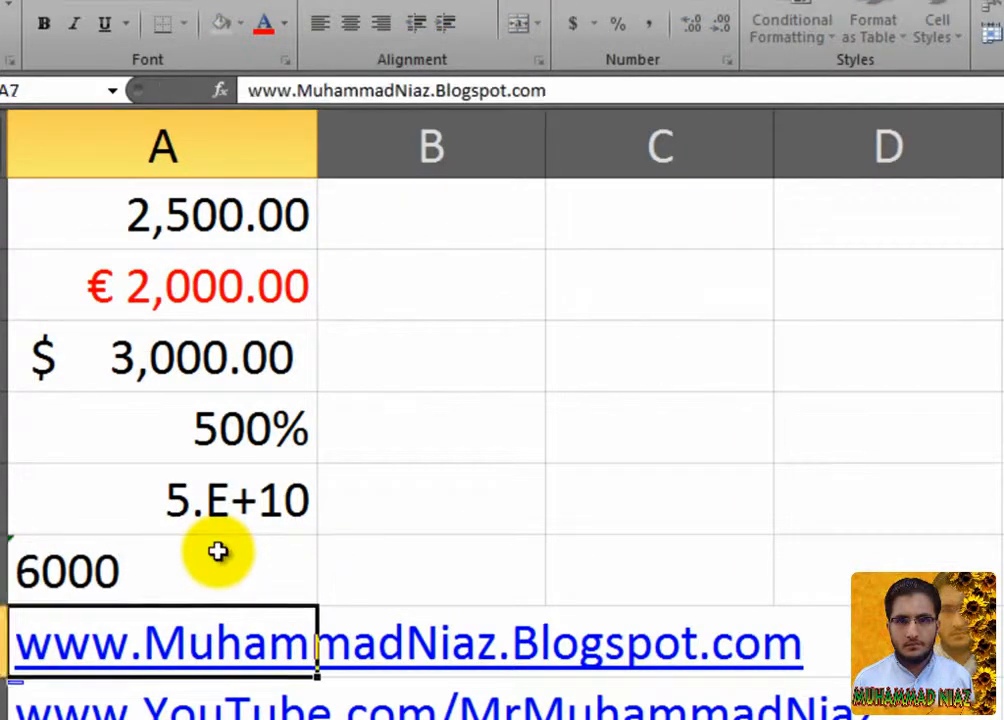
# Enter a ten-digit phone number in B1, correcting the first attempt.
pyautogui.click(218, 225)
pyautogui.write('03343')
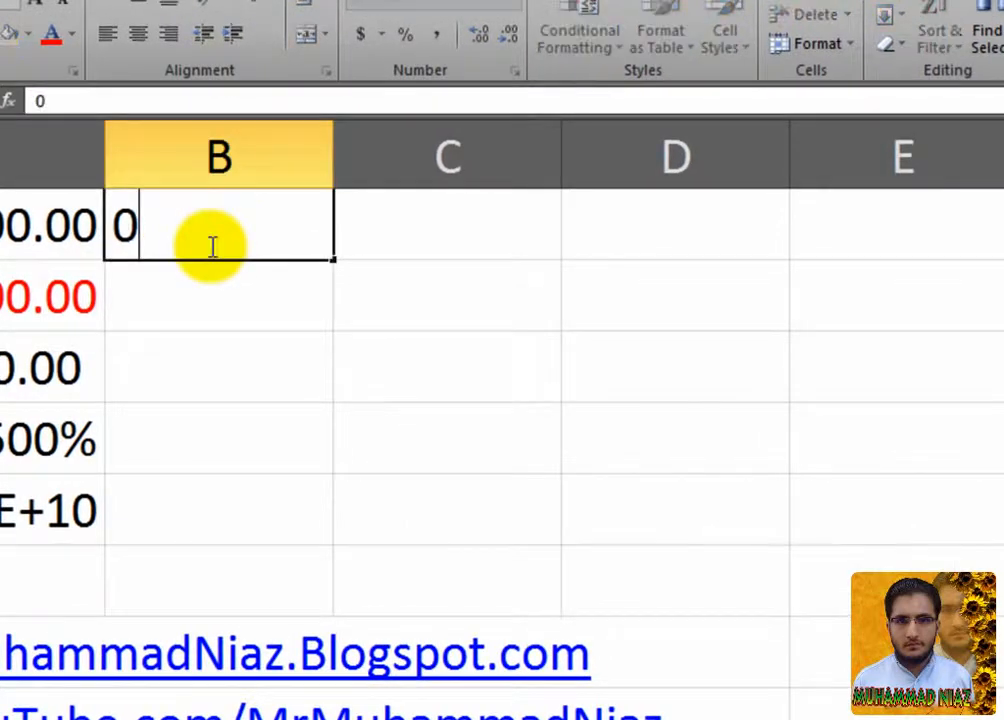
pyautogui.press('Return')
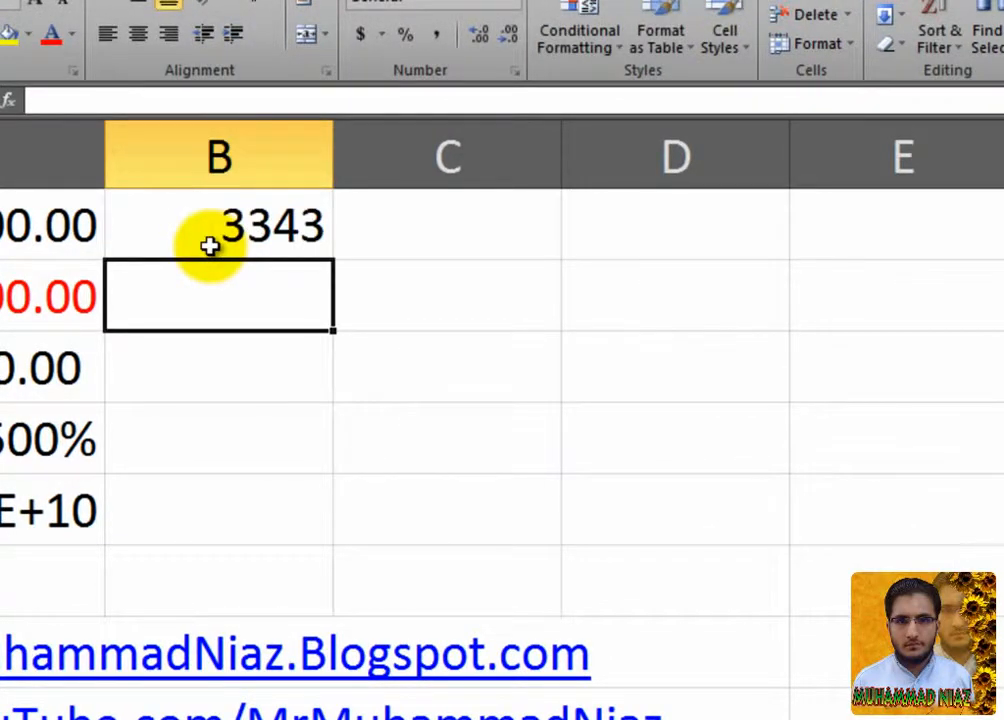
pyautogui.click(210, 246)
pyautogui.press('F2')
pyautogui.write('03')
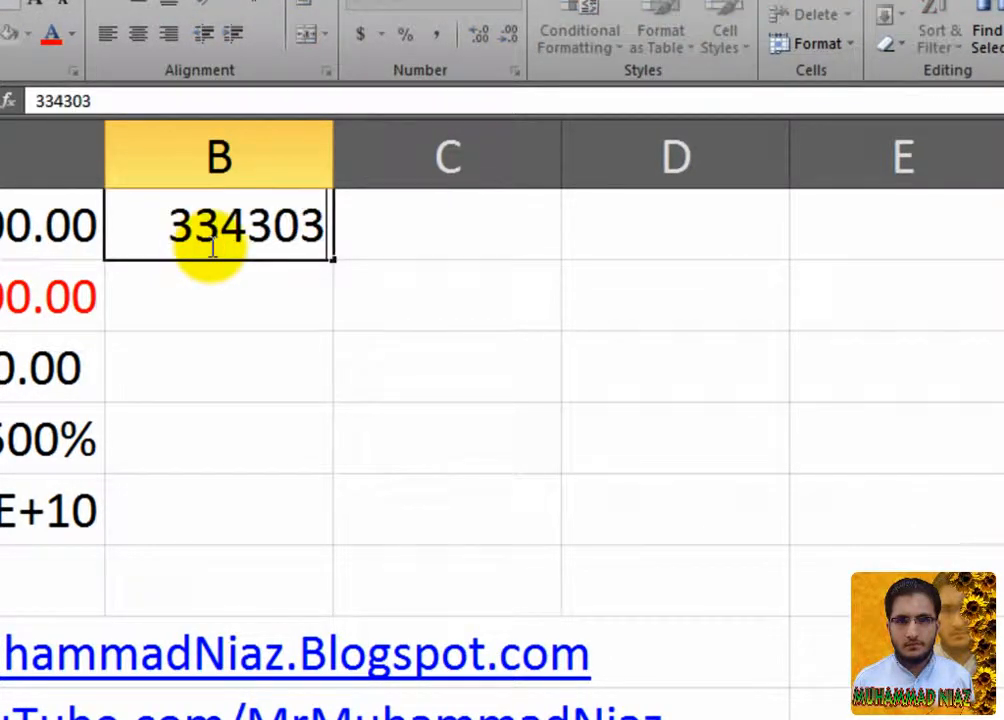
pyautogui.press('BackSpace')
pyautogui.press('BackSpace')
pyautogui.press('BackSpace')
pyautogui.press('BackSpace')
pyautogui.press('BackSpace')
pyautogui.press('BackSpace')
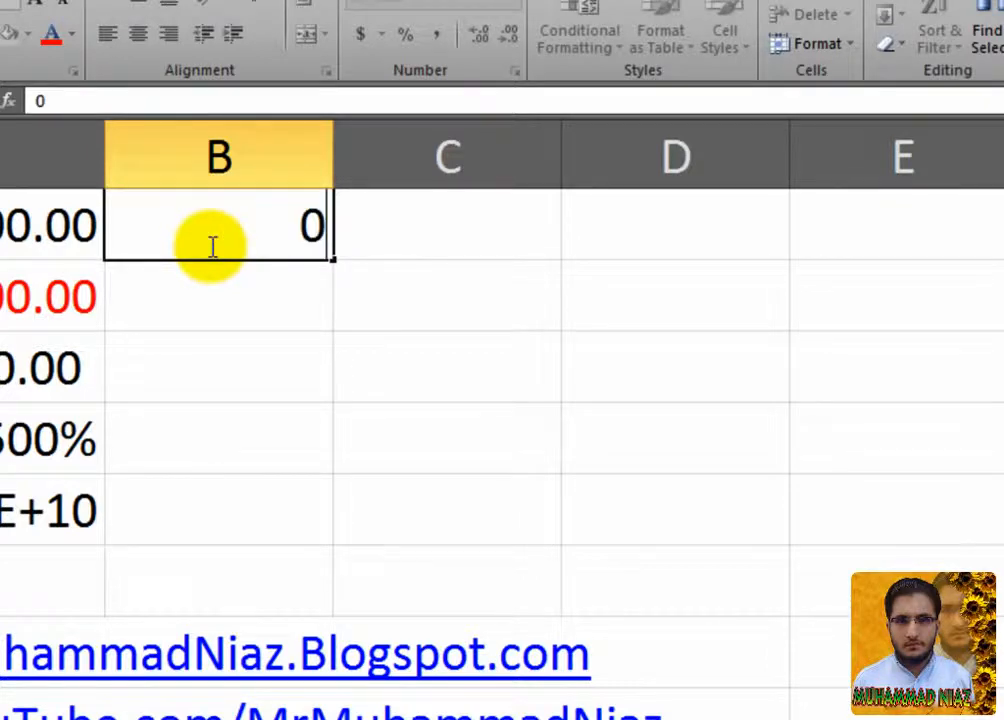
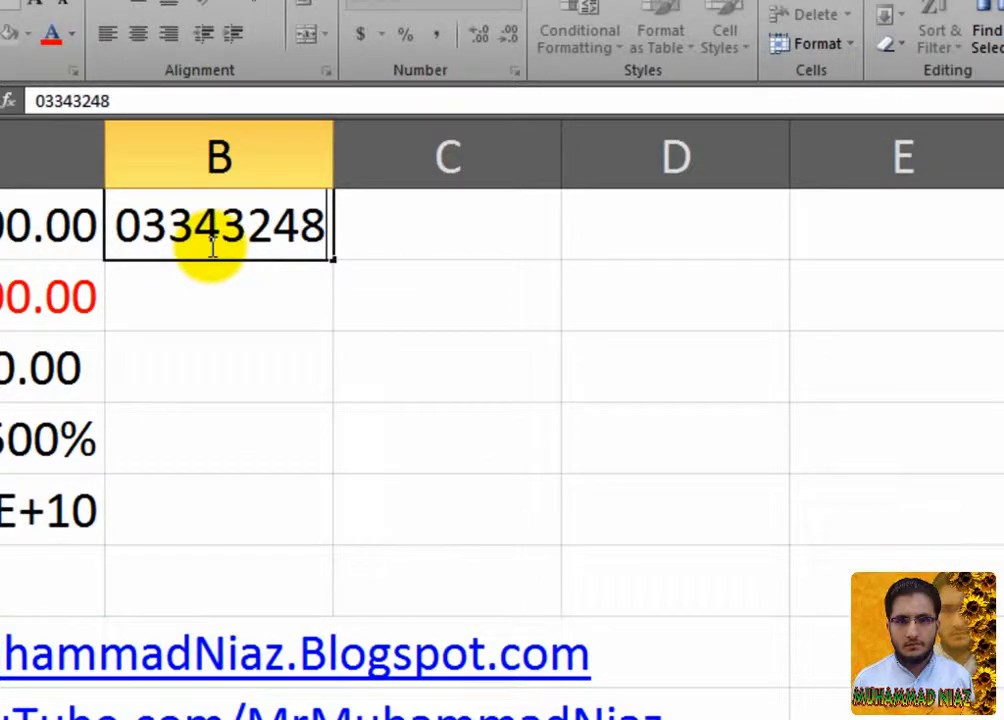
pyautogui.press('Return')
# Give B1 the Special Phone Number format after previewing the Zip Code formats.
pyautogui.click(208, 226)
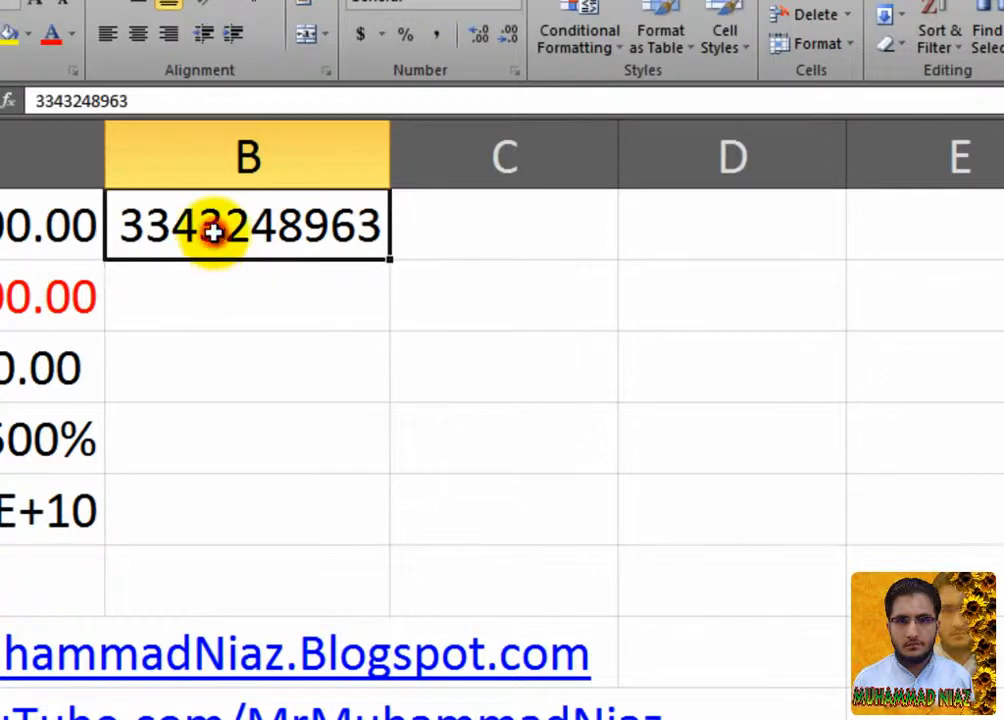
pyautogui.rightClick(217, 234)
pyautogui.click(345, 594)
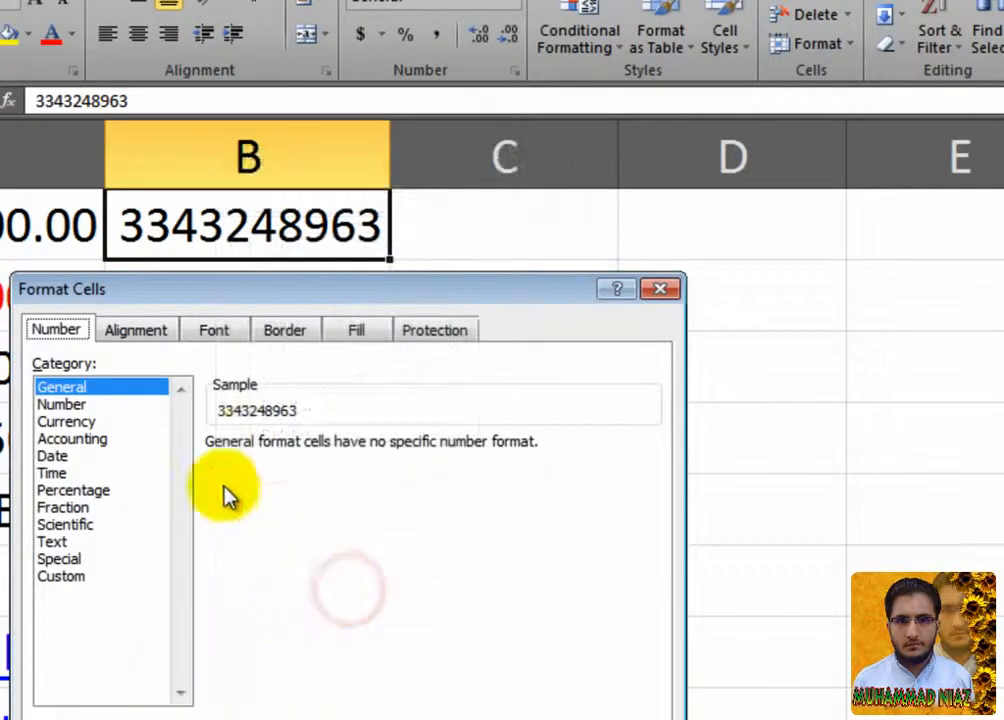
pyautogui.moveTo(275, 289); pyautogui.dragTo(660, 212)
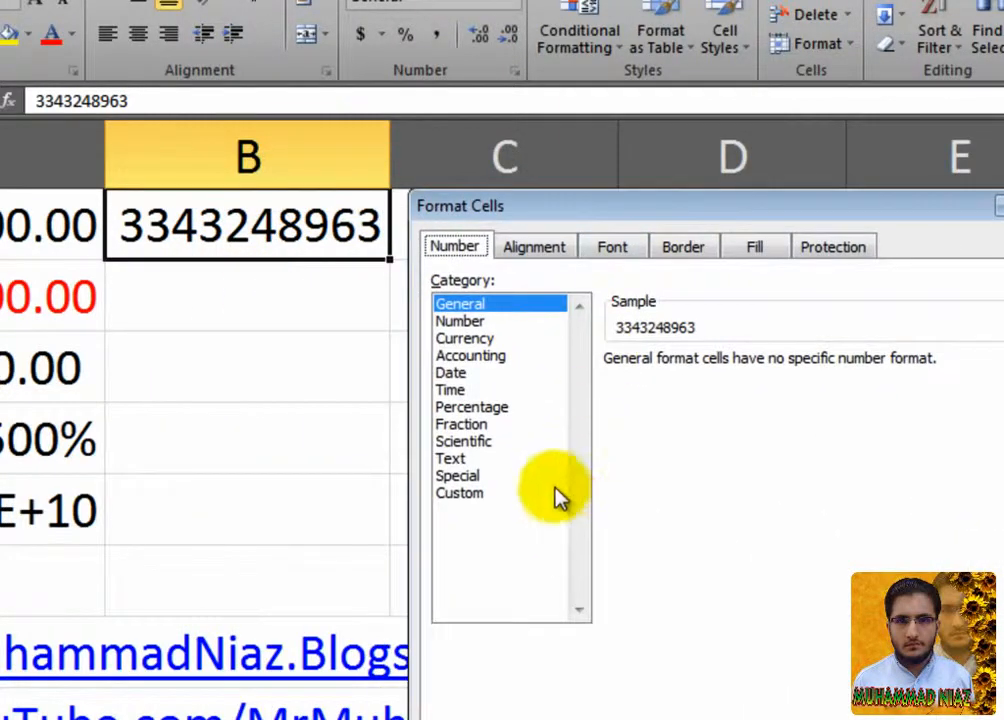
pyautogui.click(490, 477)
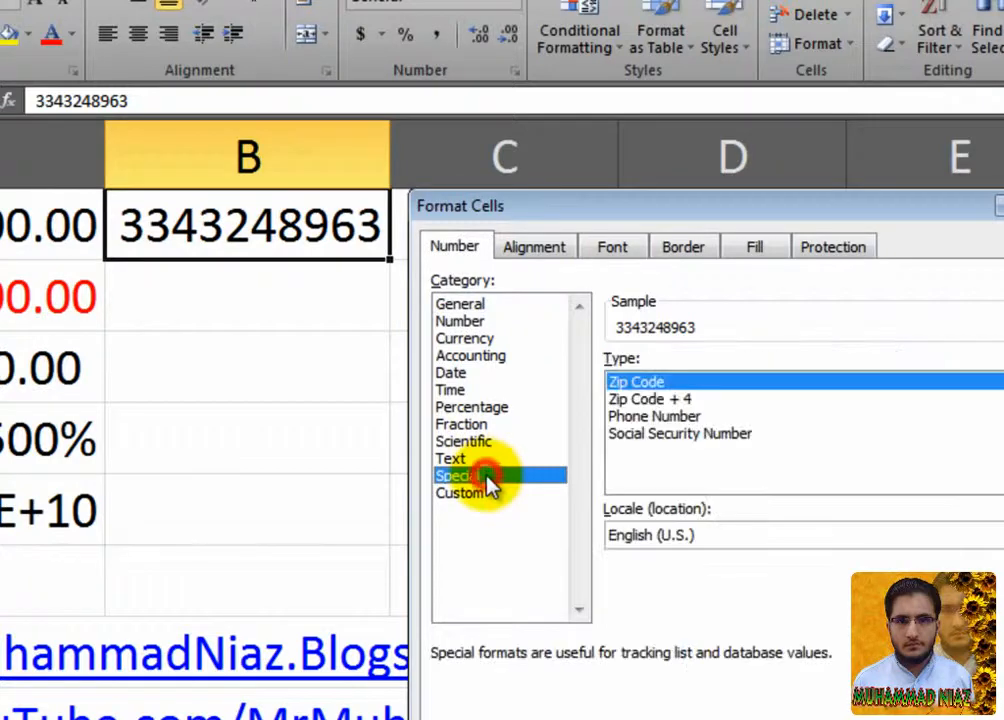
pyautogui.click(662, 400)
pyautogui.click(660, 383)
pyautogui.click(652, 398)
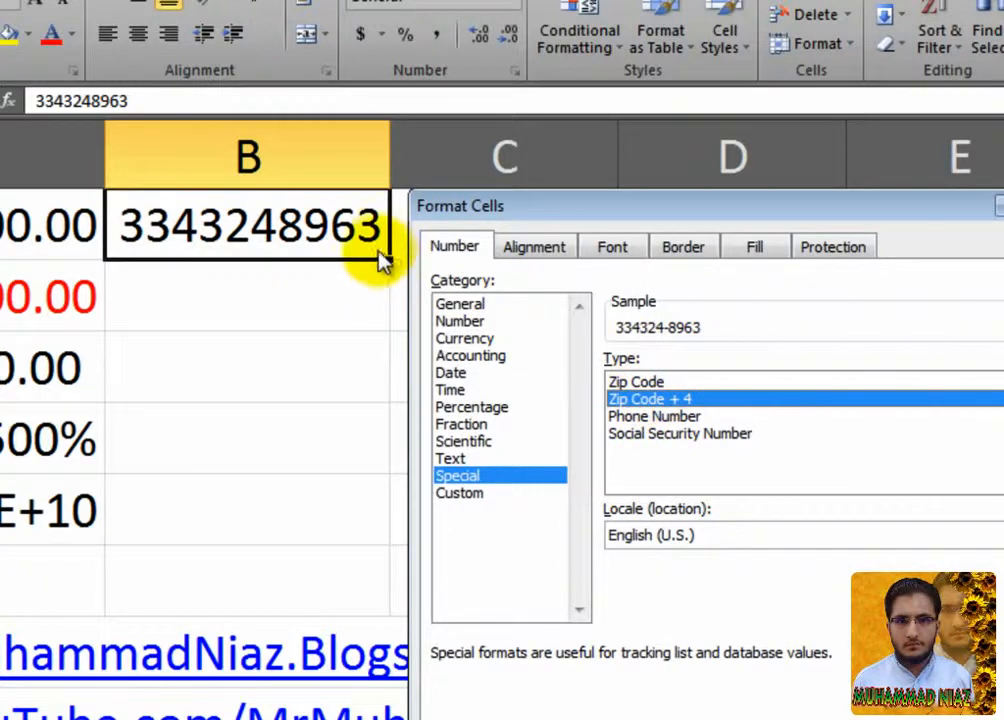
pyautogui.click(660, 418)
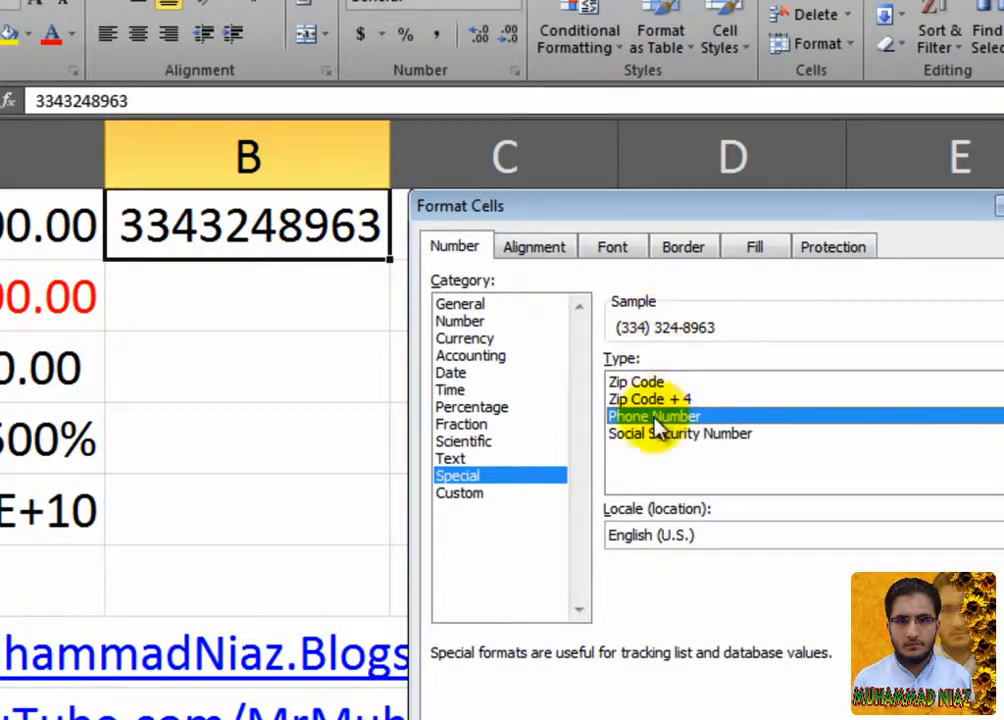
pyautogui.press('Return')
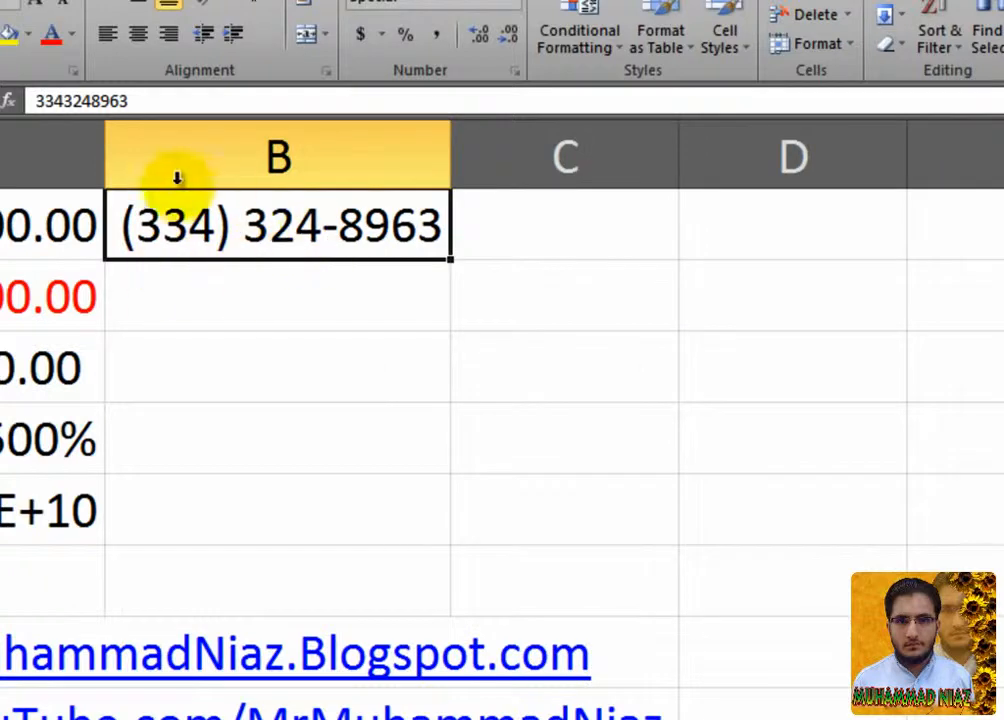
# Reformat B1 with the Special Social Security Number format.
pyautogui.rightClick(349, 226)
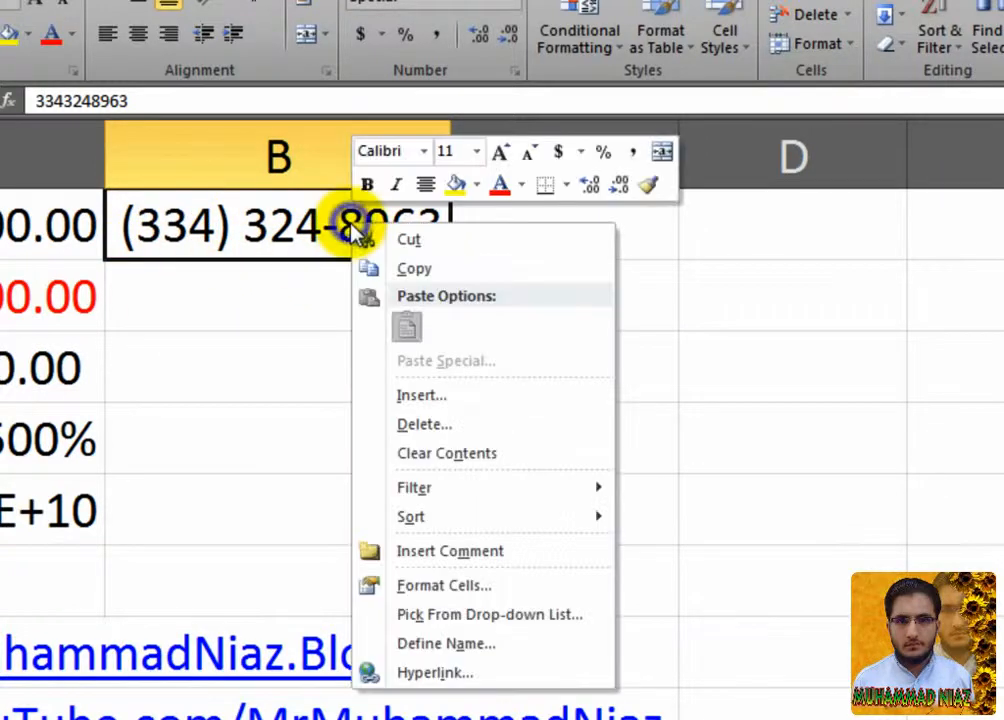
pyautogui.click(448, 594)
pyautogui.moveTo(448, 285); pyautogui.dragTo(654, 278)
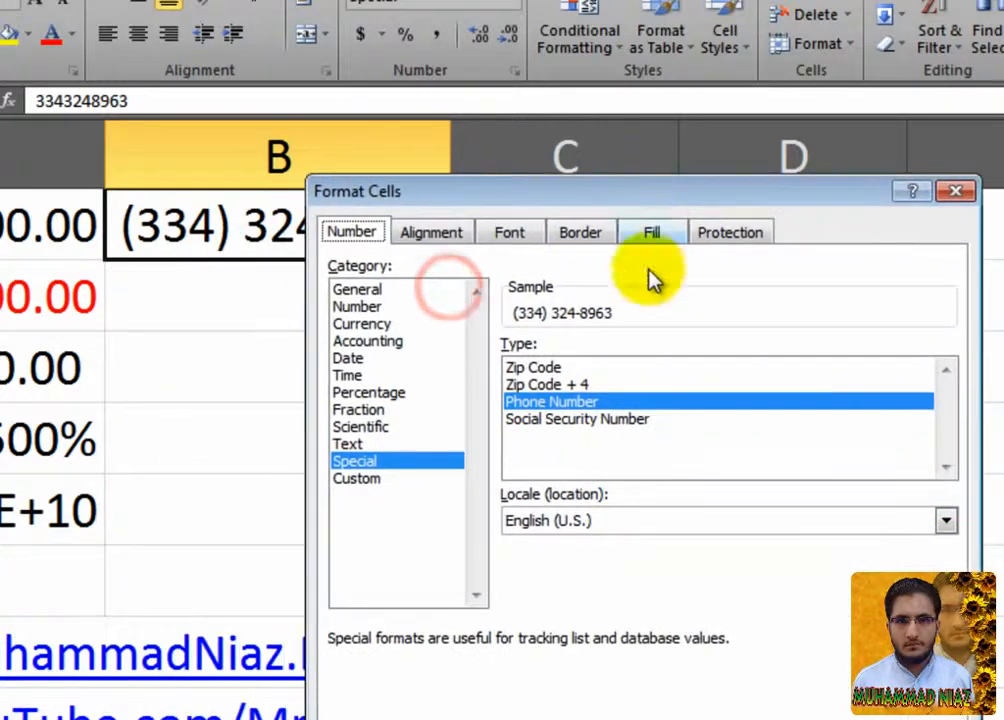
pyautogui.click(611, 421)
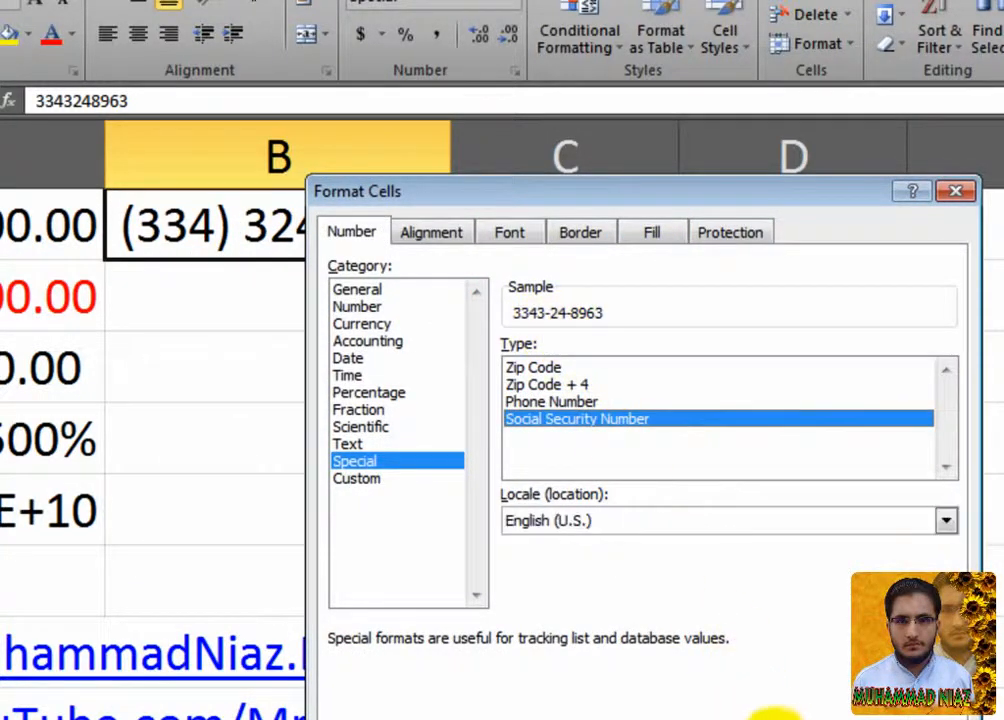
pyautogui.click(783, 716)
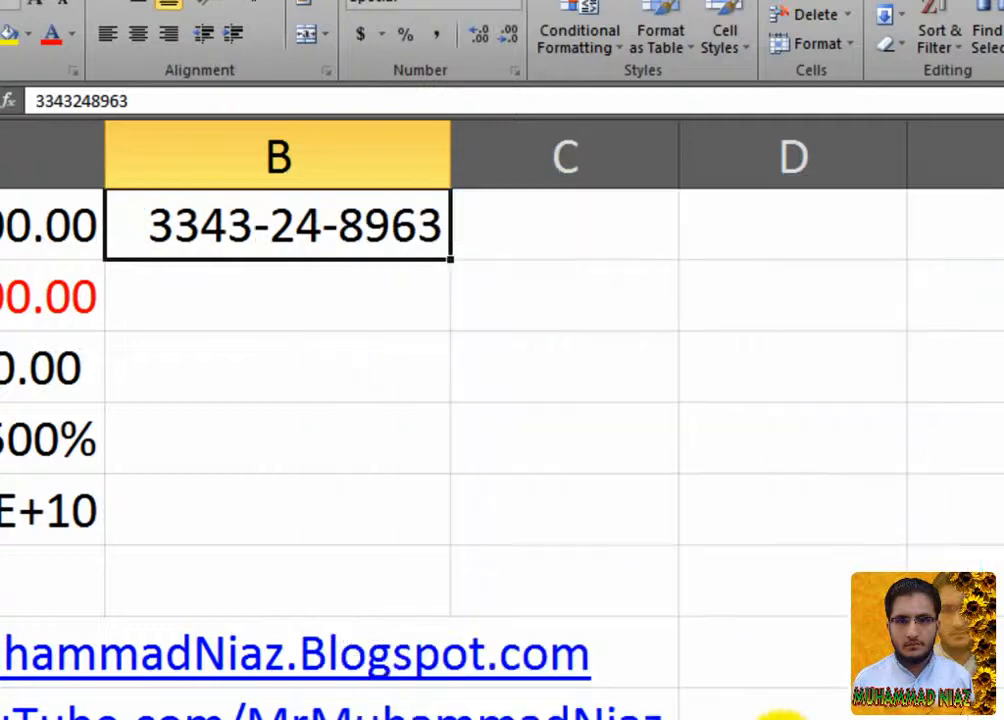
# Reopen Format Cells for B1 and preview each number format category from General to Custom.
pyautogui.rightClick(418, 233)
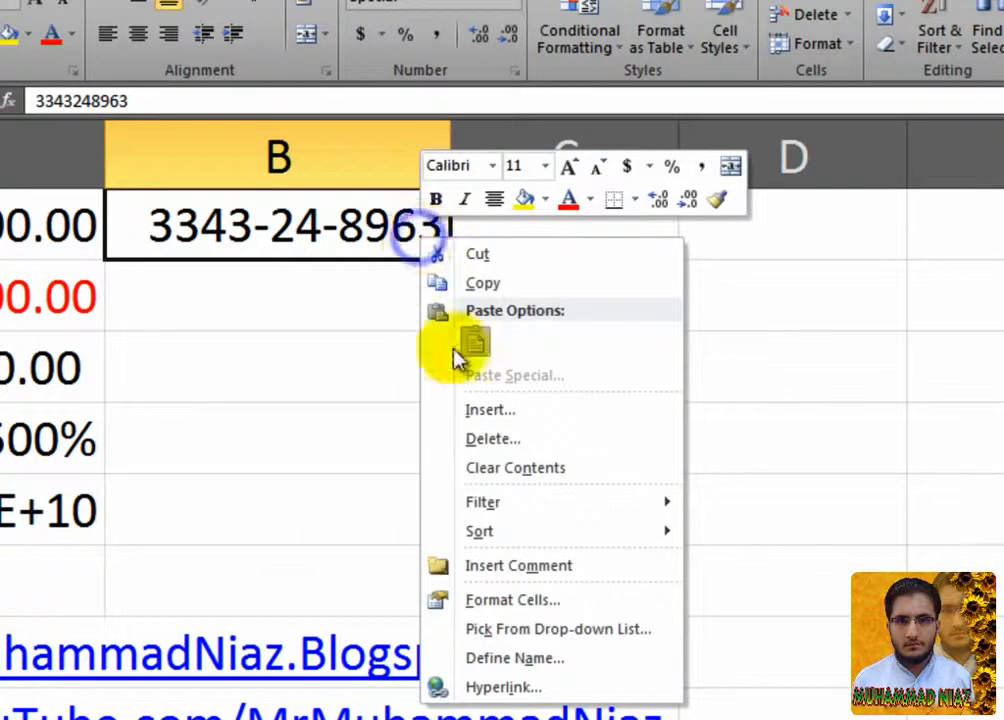
pyautogui.click(550, 601)
pyautogui.click(312, 578)
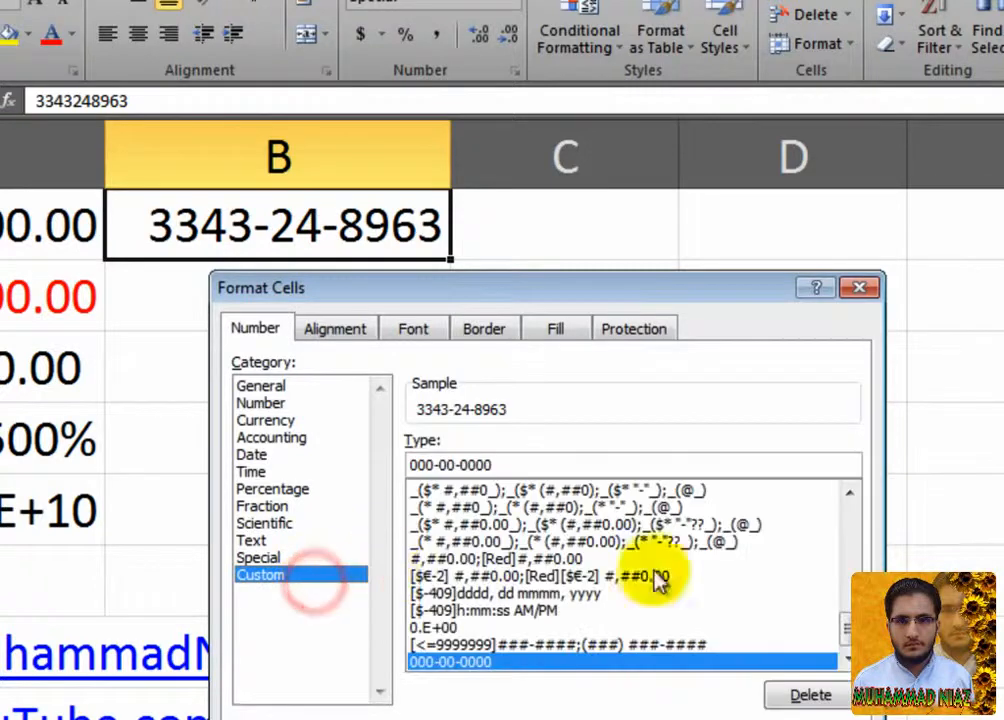
pyautogui.moveTo(847, 630)
pyautogui.mouseDown()
pyautogui.moveTo(852, 517)
pyautogui.moveTo(858, 610)
pyautogui.moveTo(847, 654)
pyautogui.mouseUp()
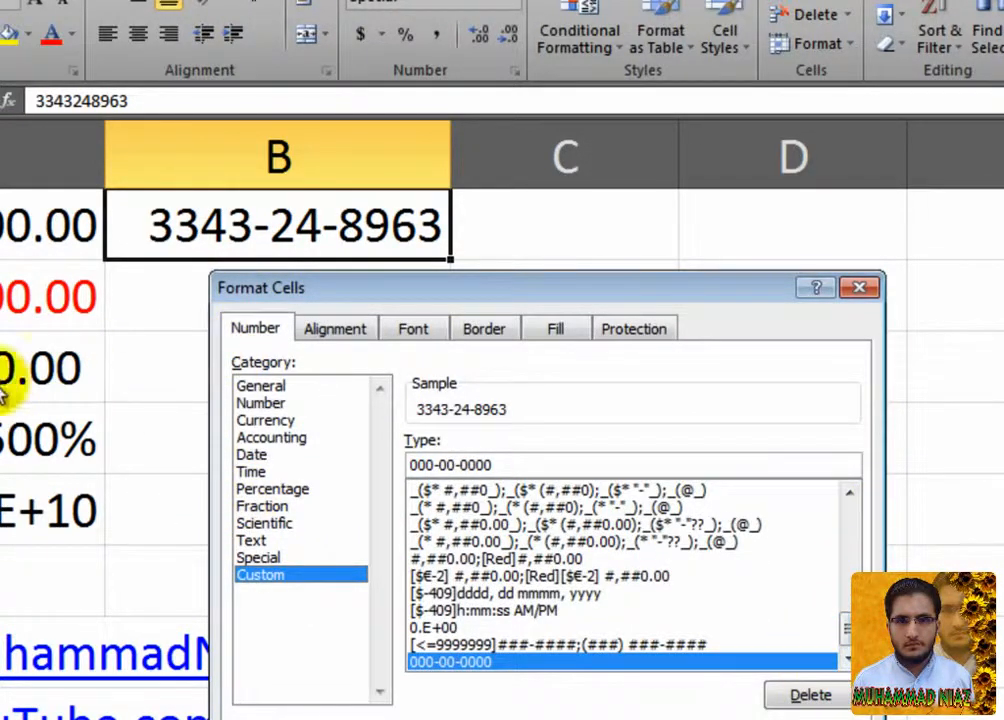
pyautogui.click(286, 389)
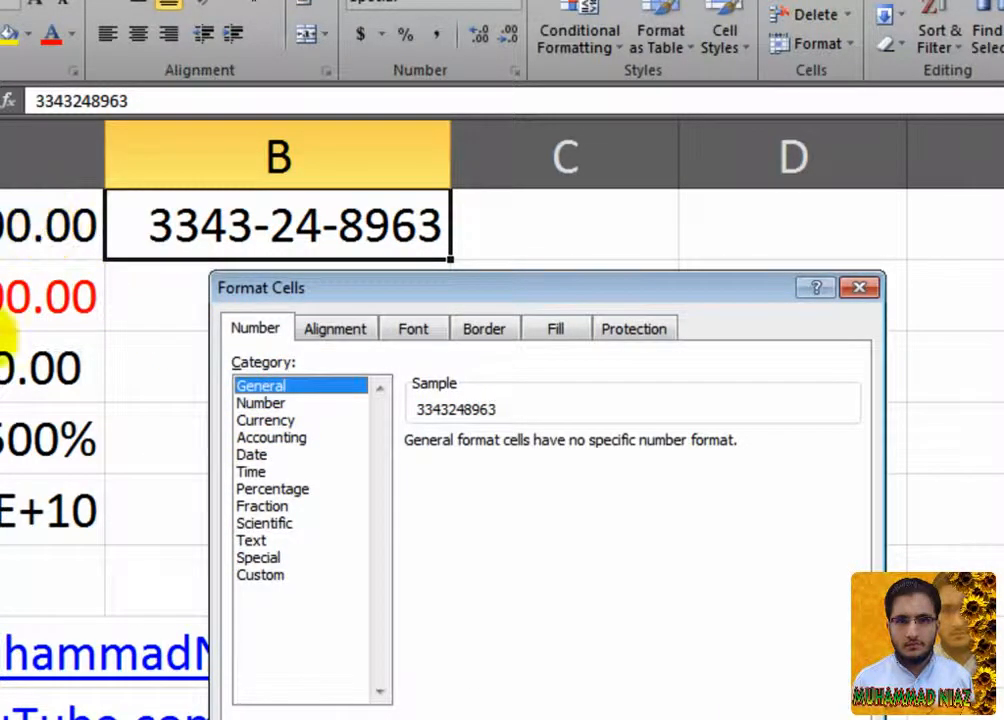
pyautogui.click(280, 403)
pyautogui.click(280, 420)
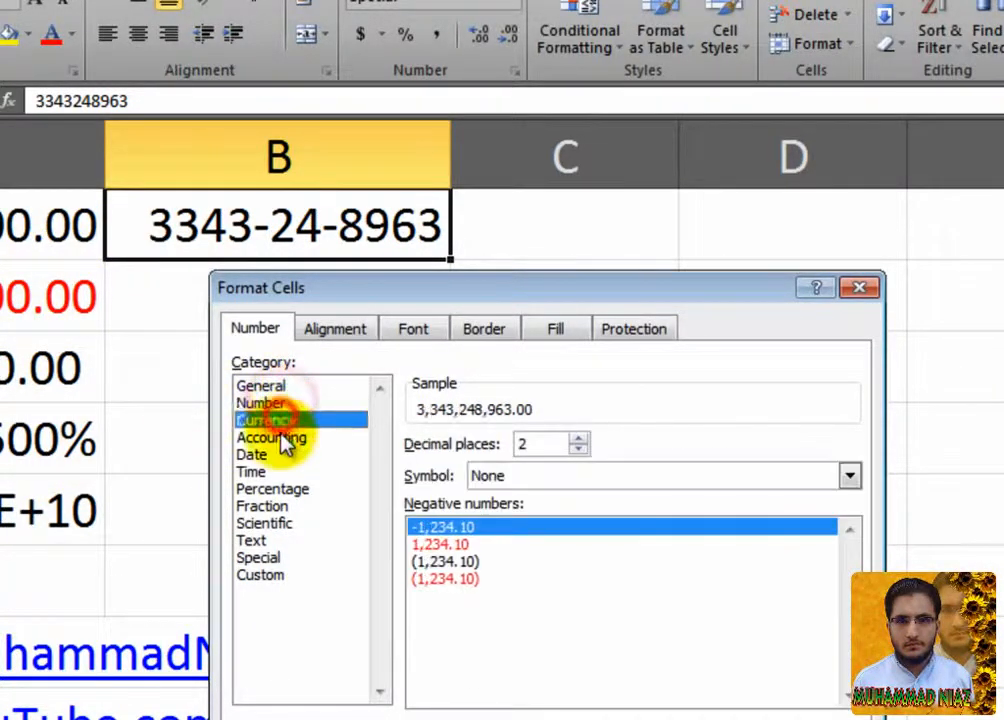
pyautogui.click(282, 438)
pyautogui.click(268, 455)
pyautogui.click(258, 471)
pyautogui.click(272, 488)
pyautogui.click(264, 506)
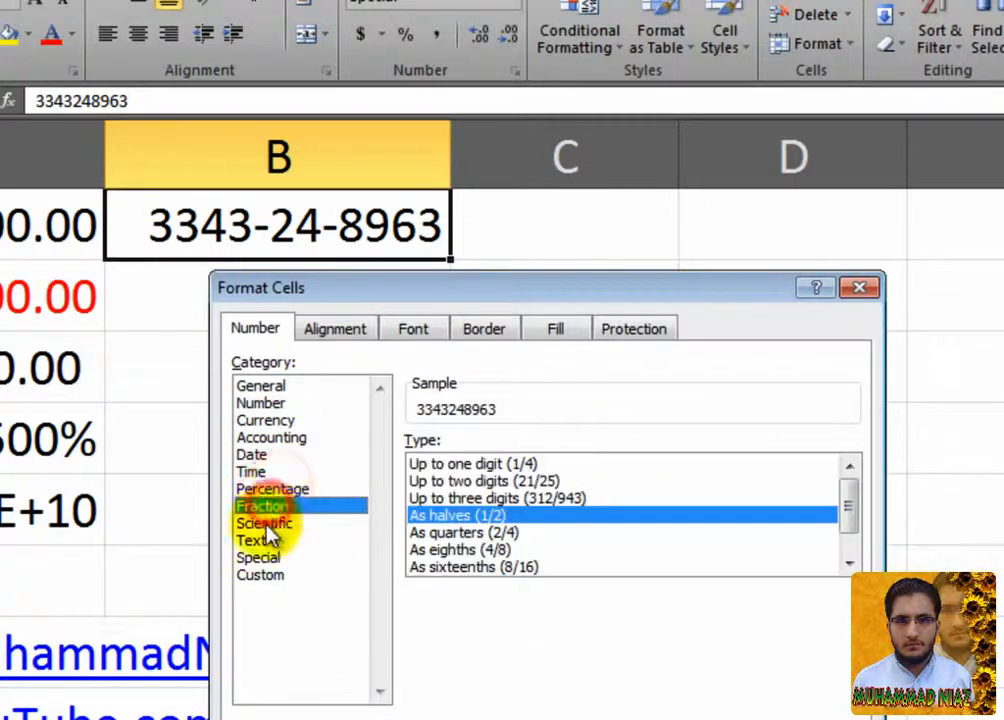
pyautogui.click(265, 523)
pyautogui.click(262, 540)
pyautogui.click(265, 557)
pyautogui.click(262, 575)
pyautogui.click(270, 557)
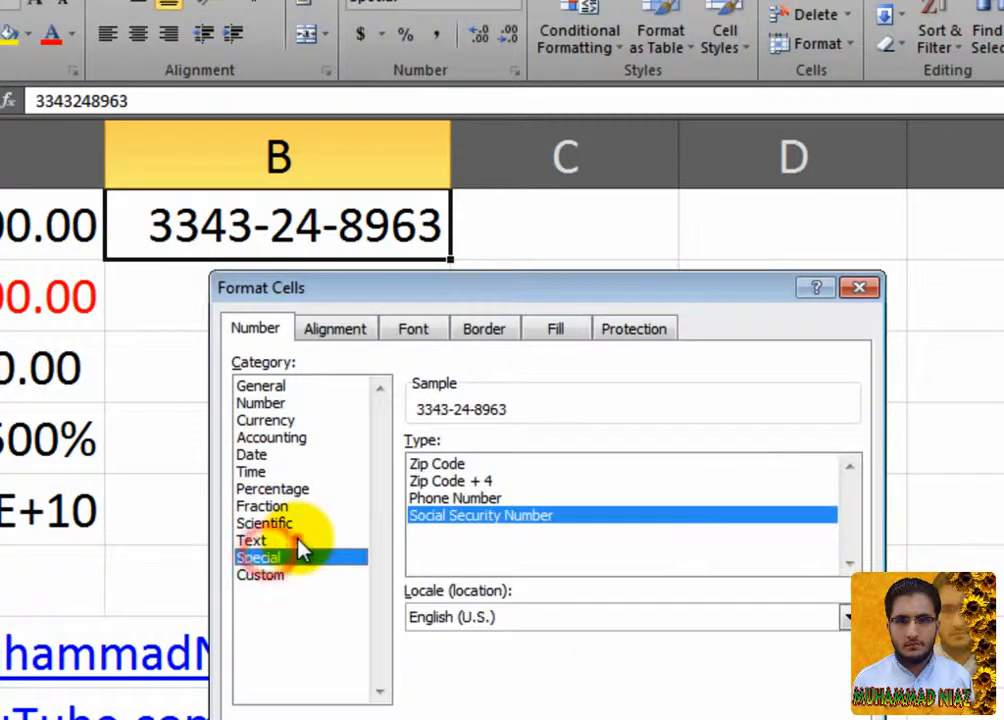
pyautogui.click(305, 540)
pyautogui.click(325, 524)
pyautogui.click(329, 506)
pyautogui.click(332, 488)
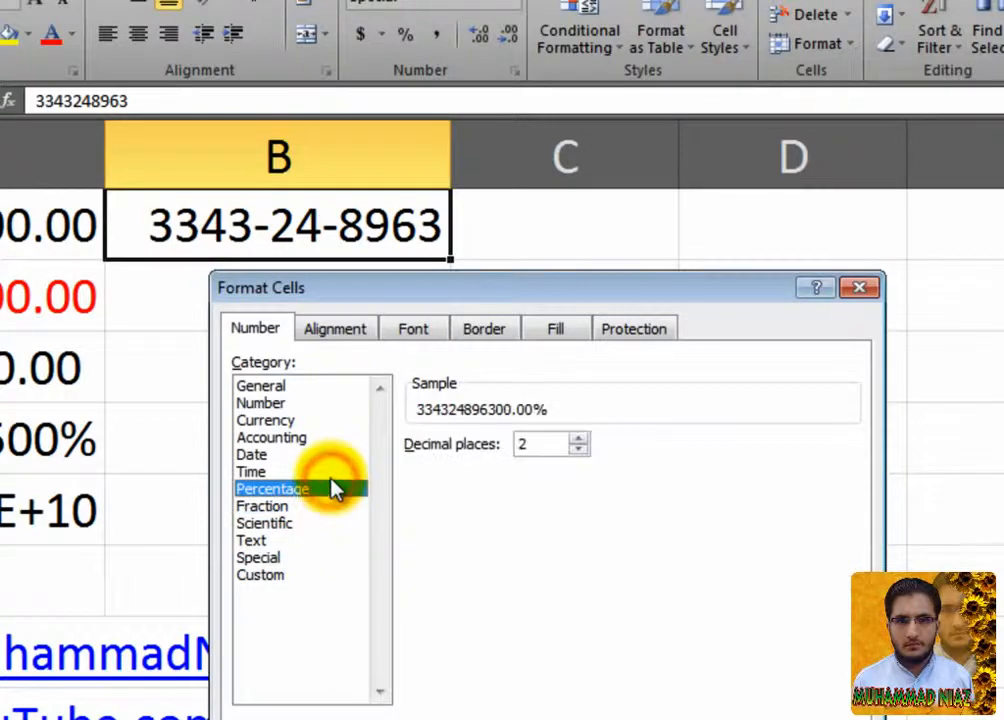